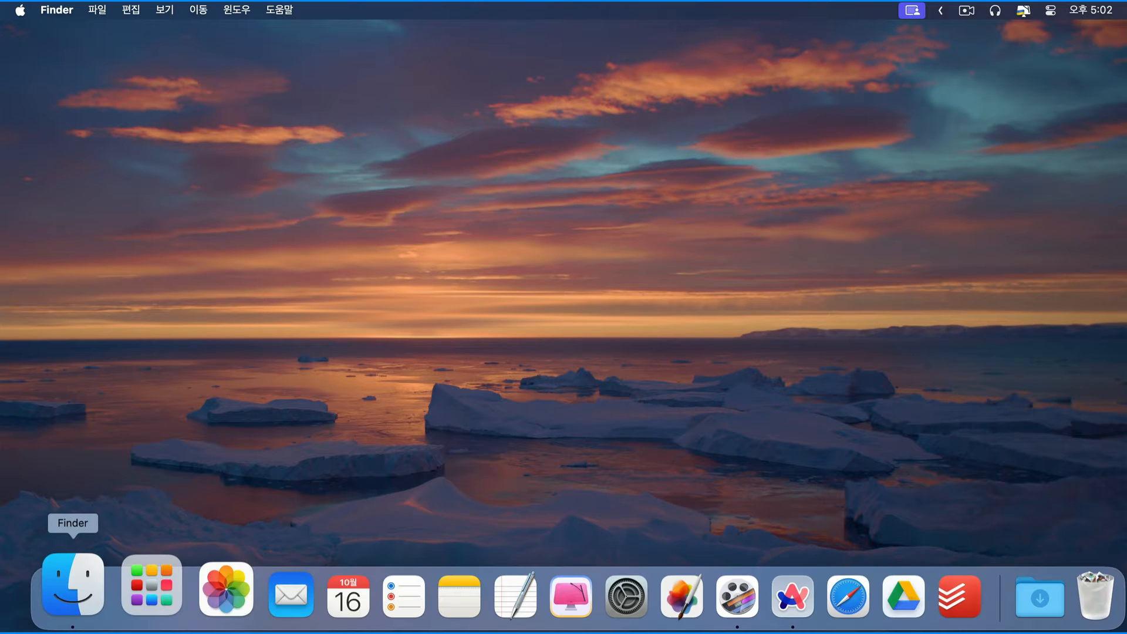
Step: Open a Finder window on the example files folder and select the four photos A through D
left_click(88, 614)
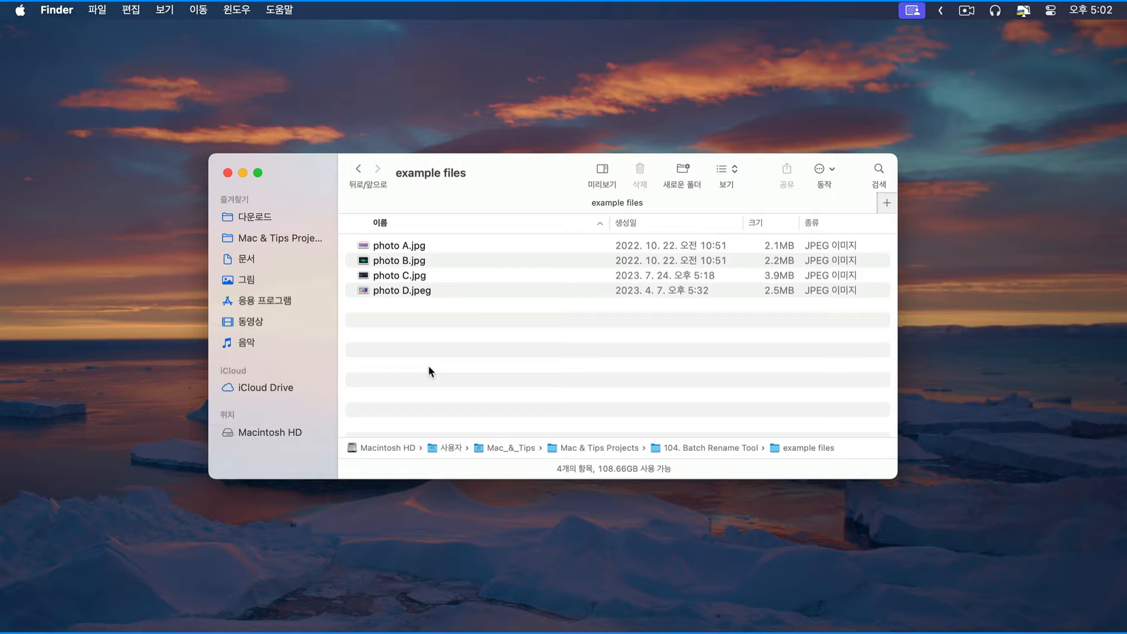
left_click(97, 11)
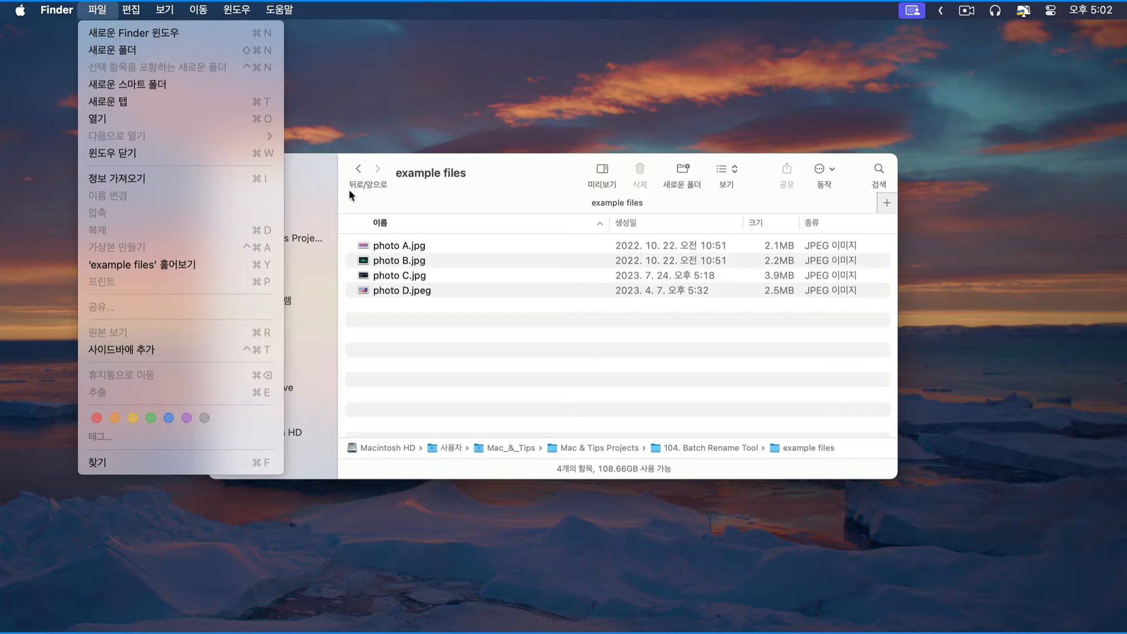
left_click(351, 208)
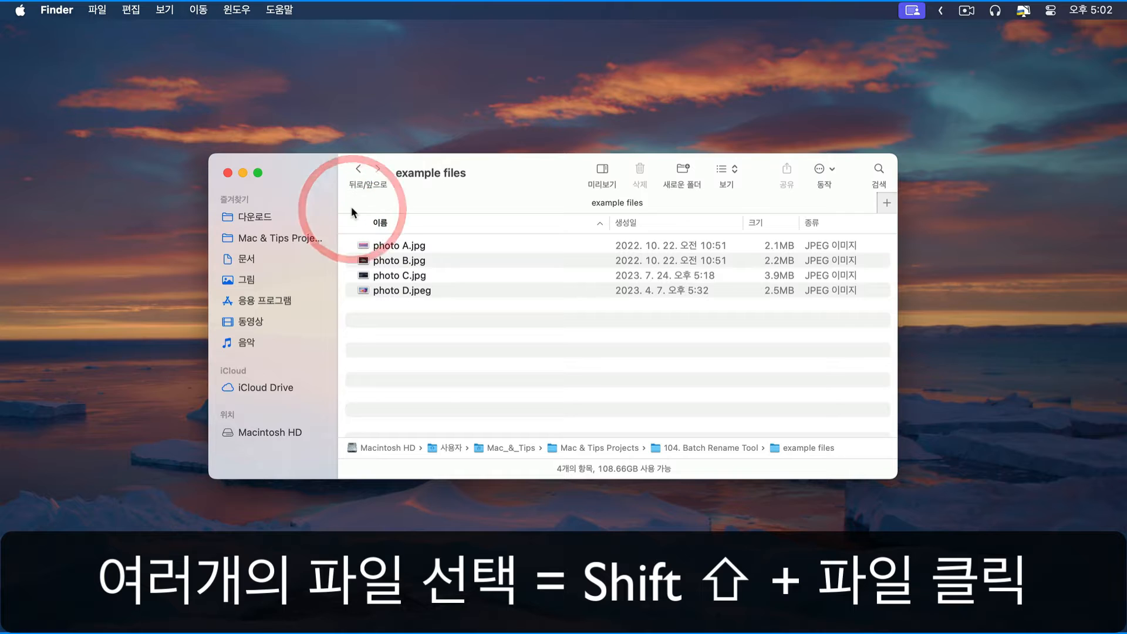
left_click(404, 246)
left_click(409, 261, "shift")
left_click(408, 276, "shift")
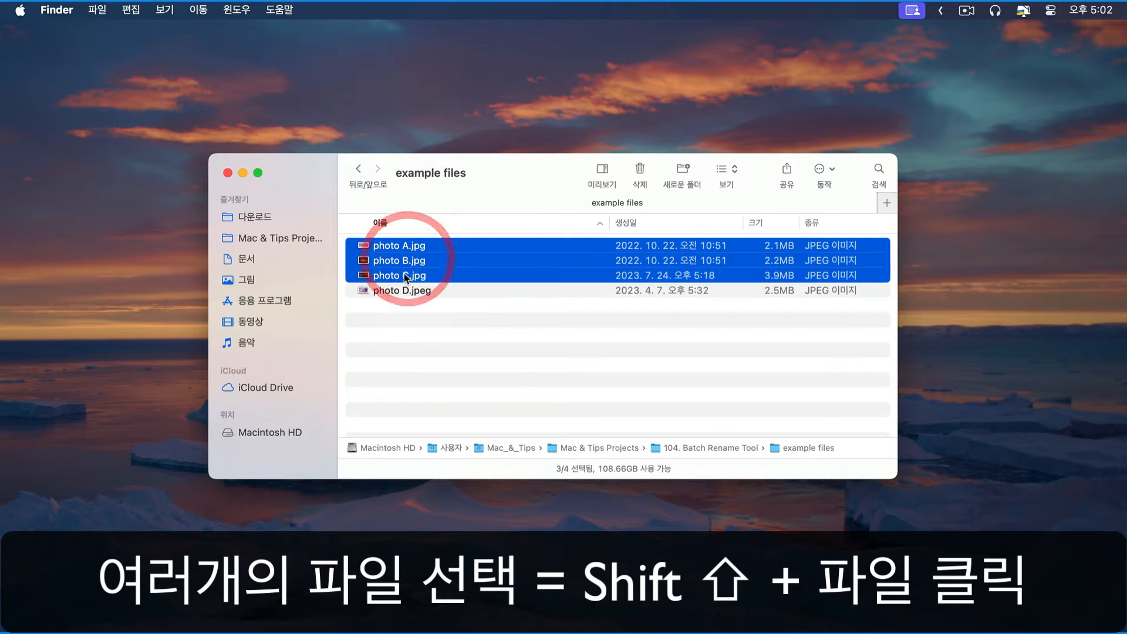
left_click(407, 291, "shift")
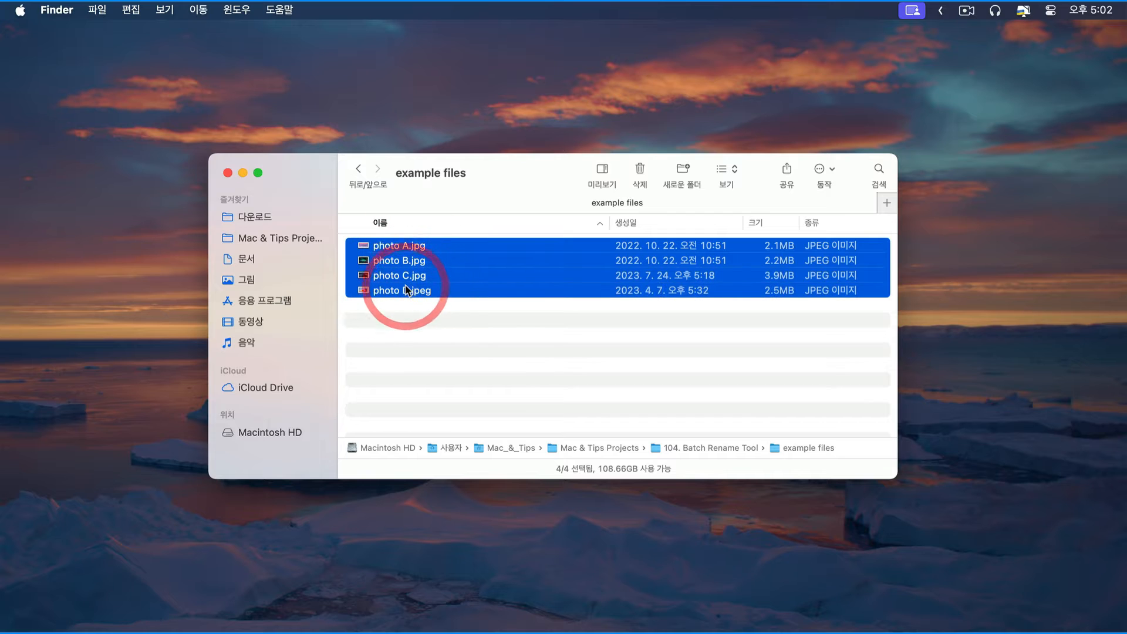
Step: Open batch renaming for the selected files, choose 텍스트 대치 (replace text), and set the text to find to "photo"
right_click(450, 275)
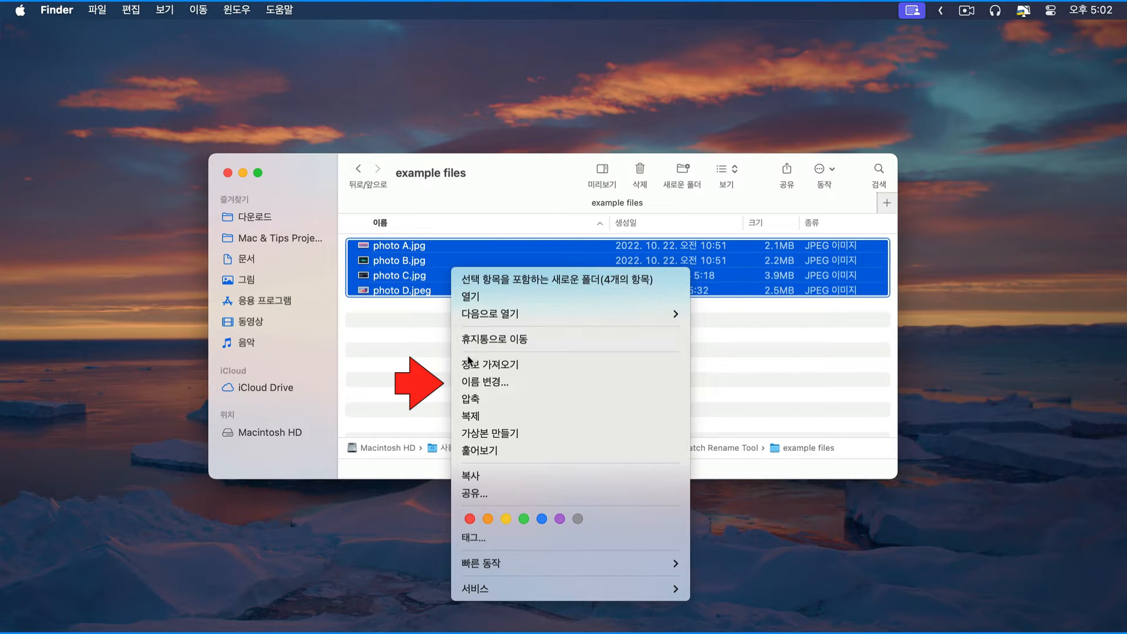
left_click(540, 381)
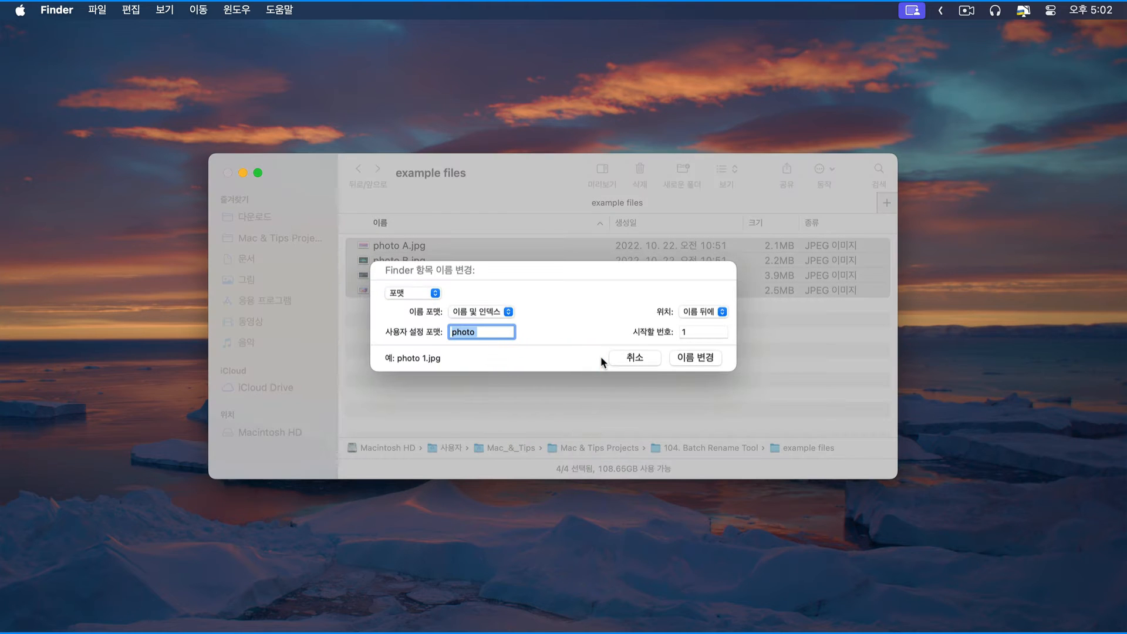
left_click(413, 293)
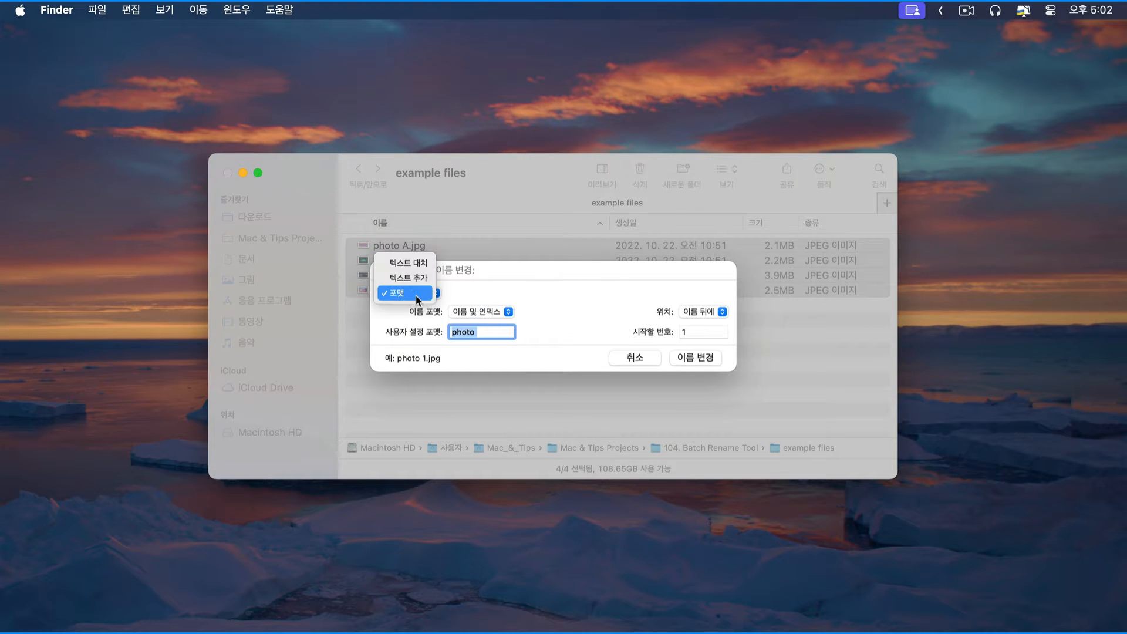
left_click(417, 265)
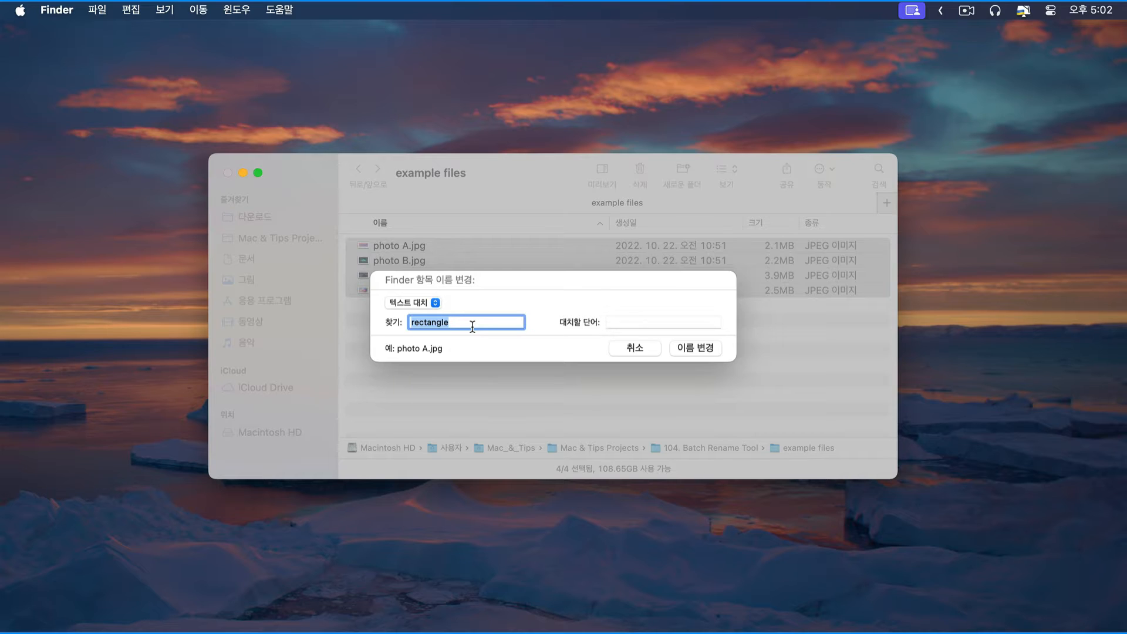
type("ㅔ새")
key("BackSpace")
key("Caps_Lock")
type("photo")
Step: Set the replacement text to "서울", apply the batch rename to the files, and clear the selection
left_click(628, 320)
type("tj")
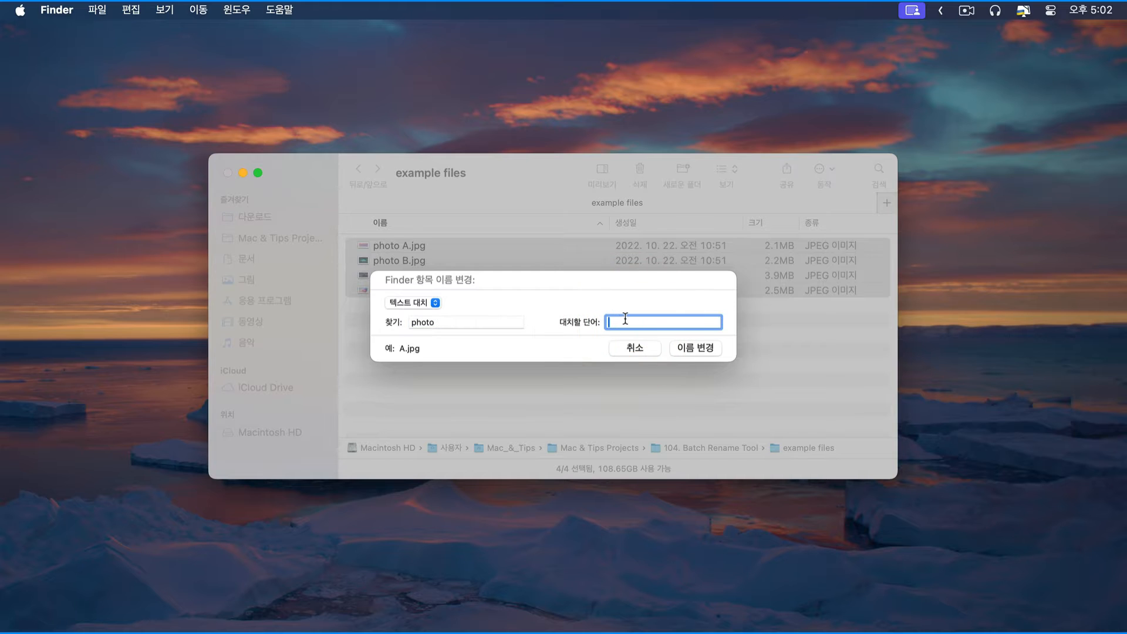
type("dn")
key("BackSpace")
key("BackSpace")
key("BackSpace")
key("BackSpace")
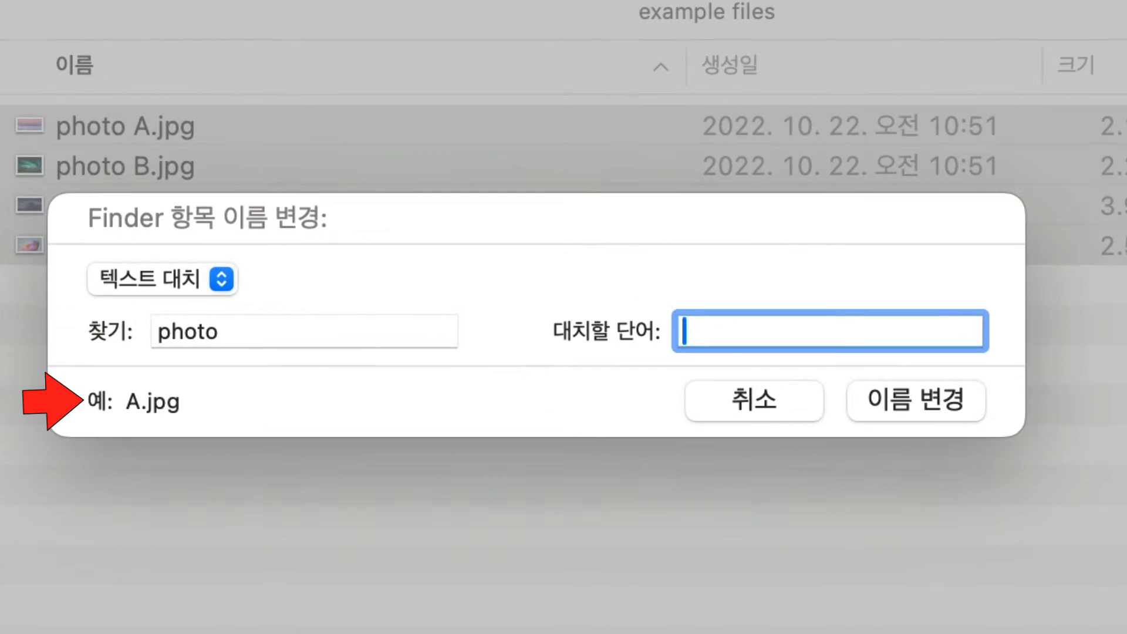
type("서울")
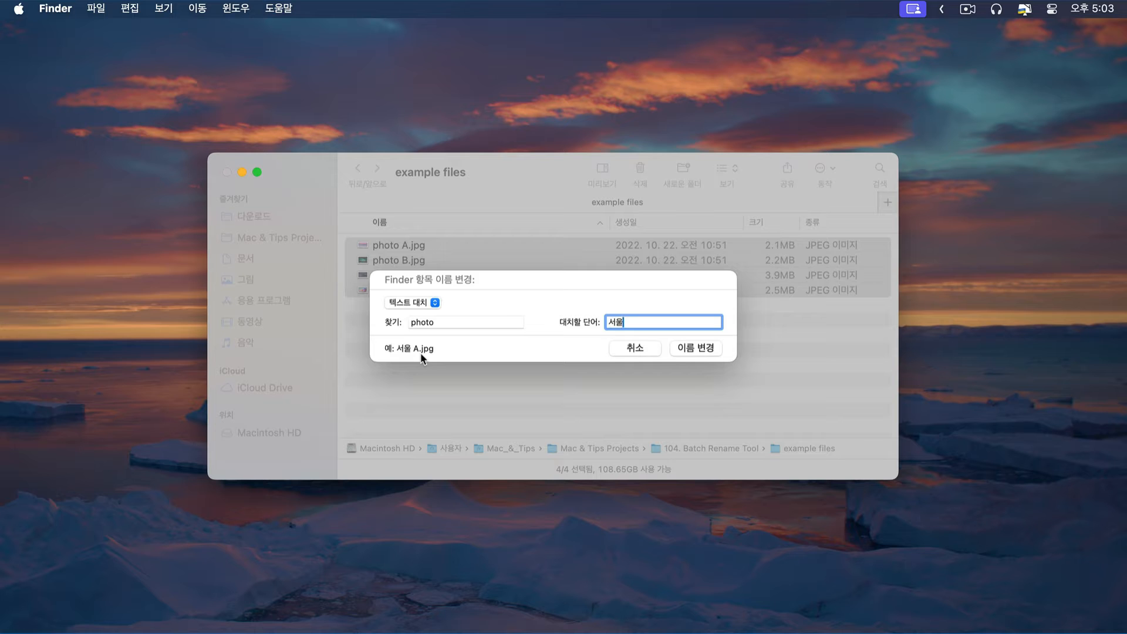
left_click(688, 351)
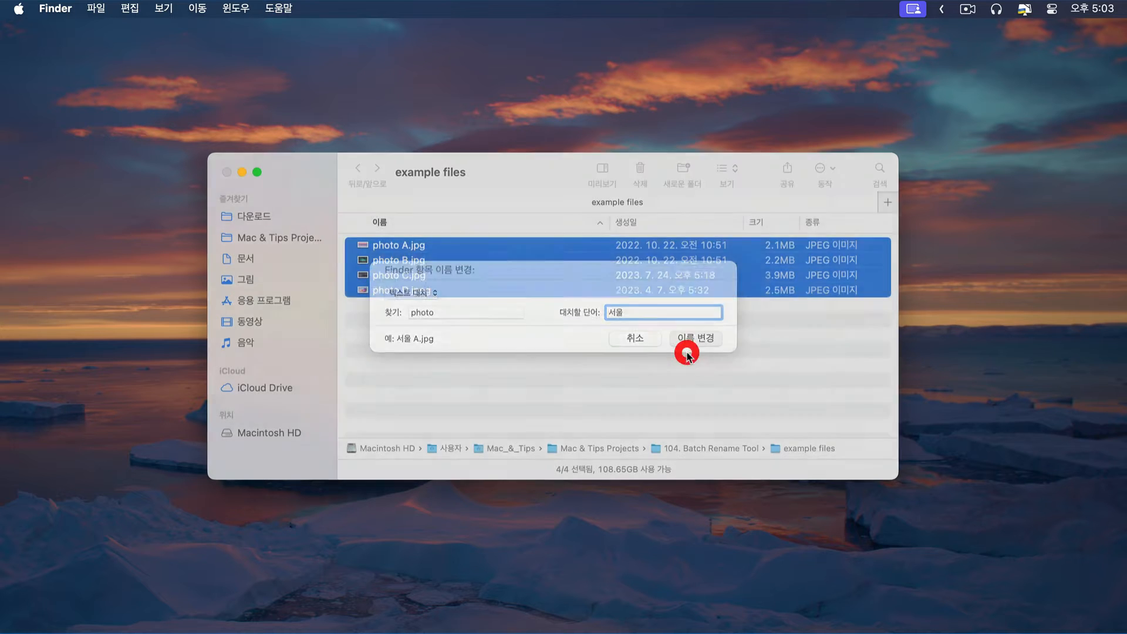
left_click(500, 361)
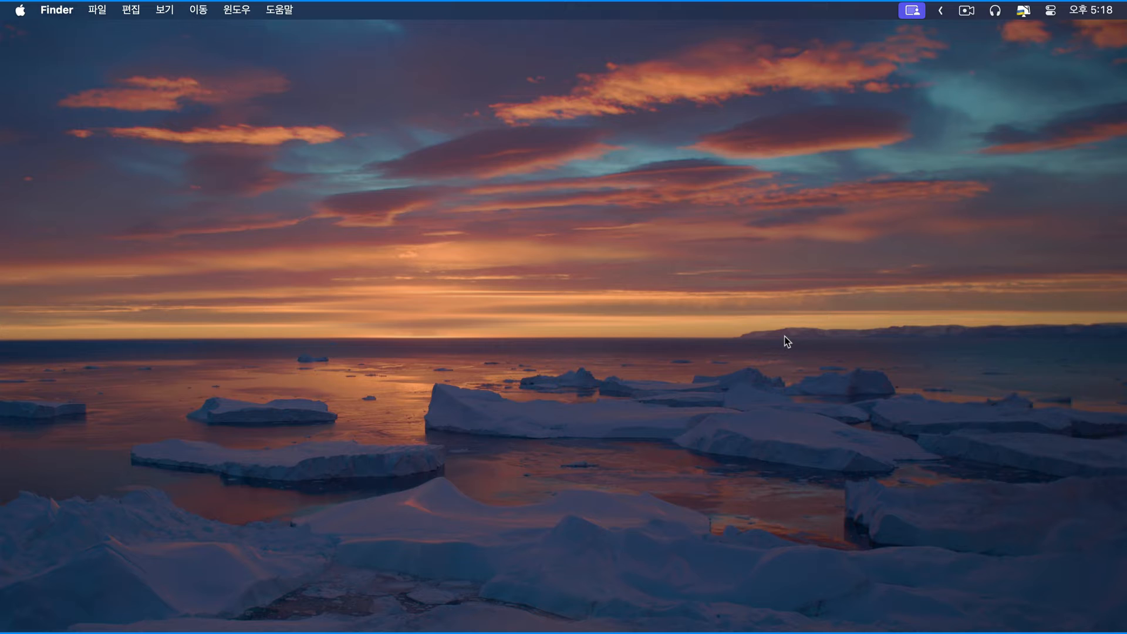
Step: Select all four 서울 files in the example files folder and open their batch rename in 텍스트 추가 (add text) mode
left_click(70, 590)
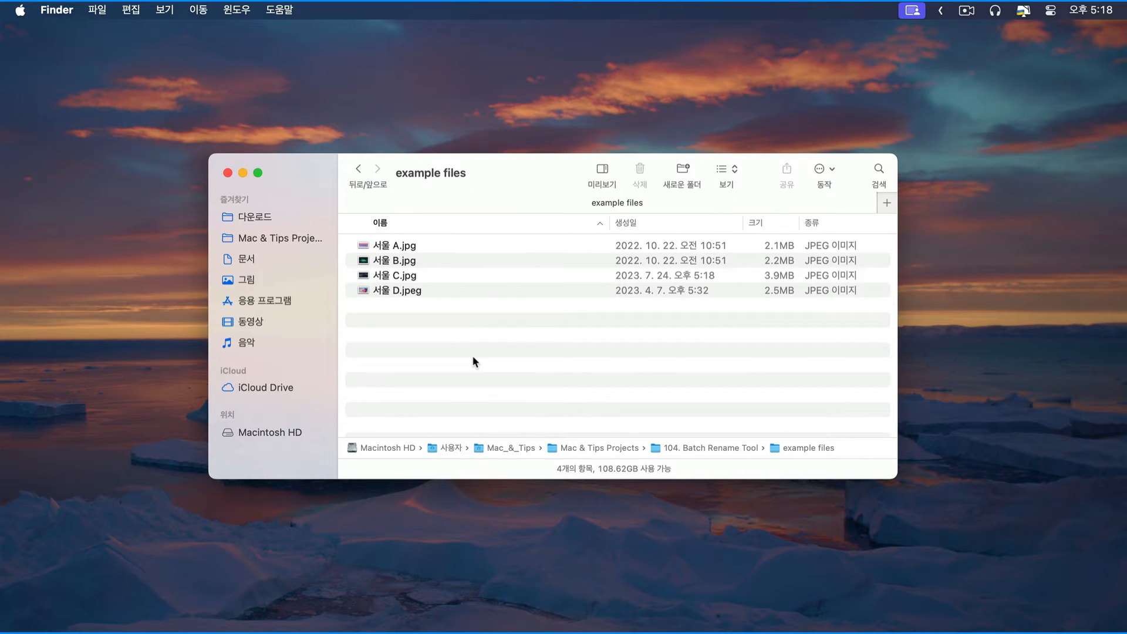
left_click_drag(462, 347, 426, 249)
right_click(426, 250)
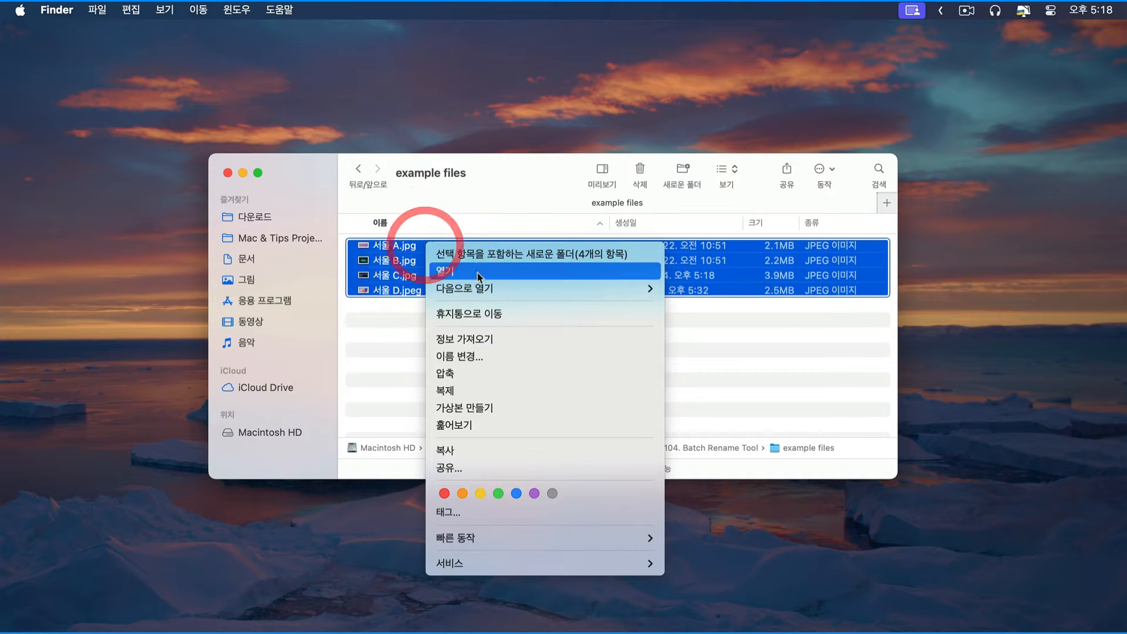
left_click(469, 356)
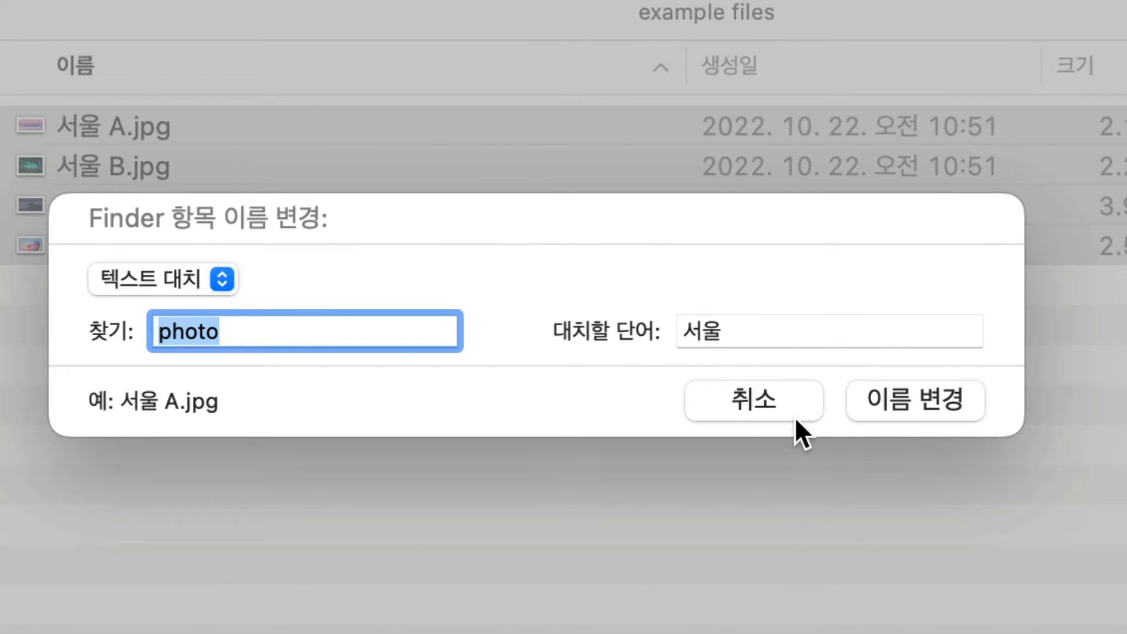
left_click(173, 286)
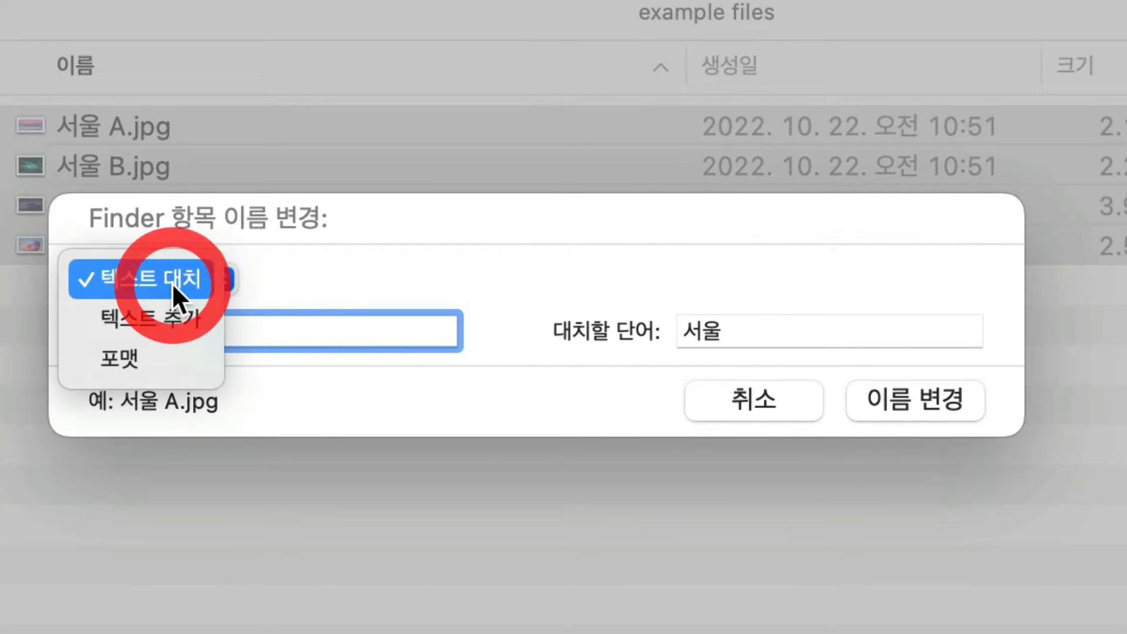
left_click(200, 319)
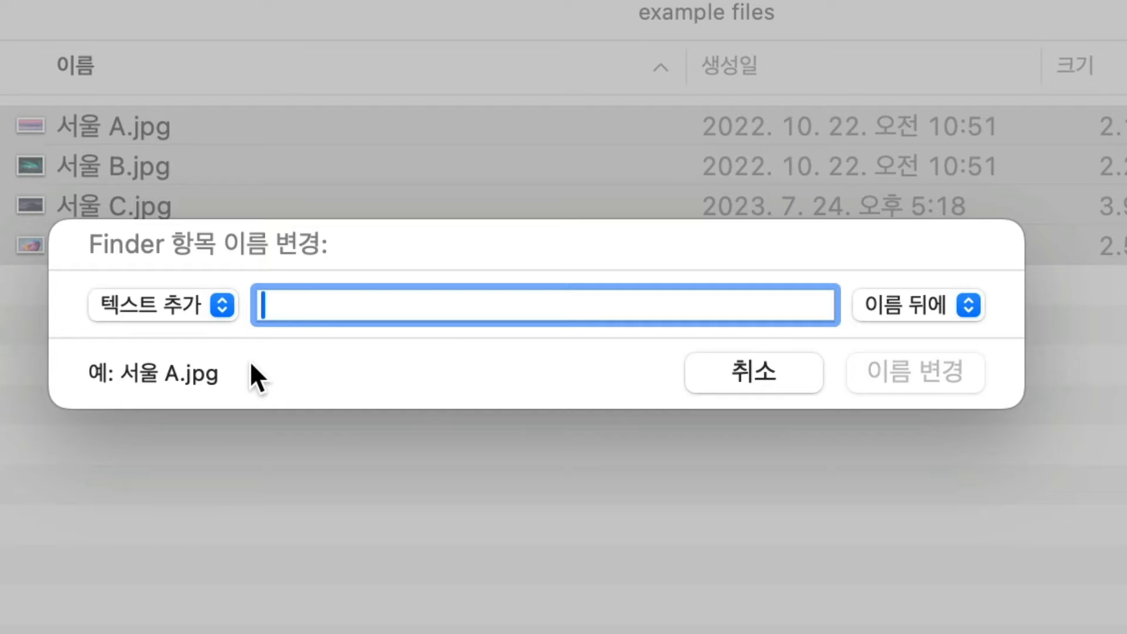
Step: Append "관광" preceded by a space after each file name and apply the batch rename
type("관광")
key("Up")
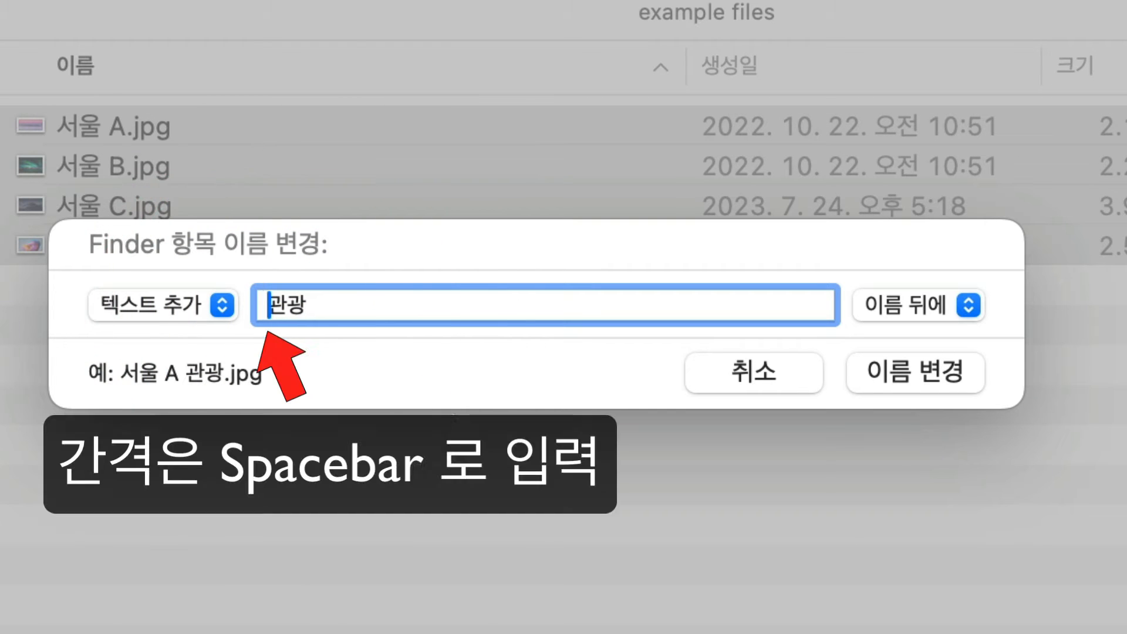
left_click(404, 368)
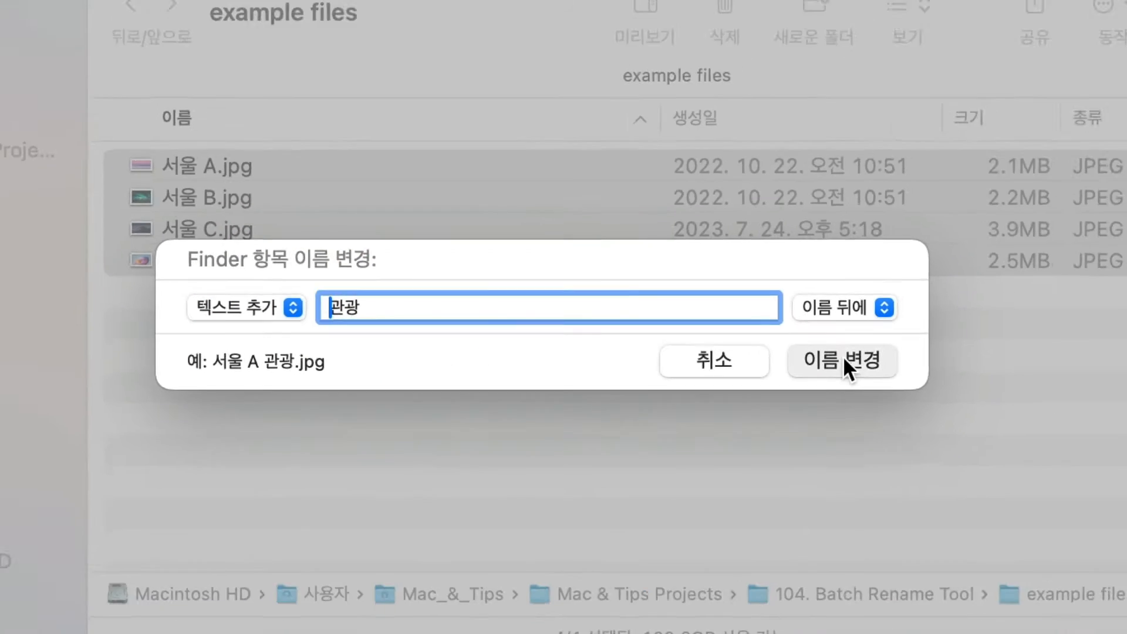
left_click(880, 370)
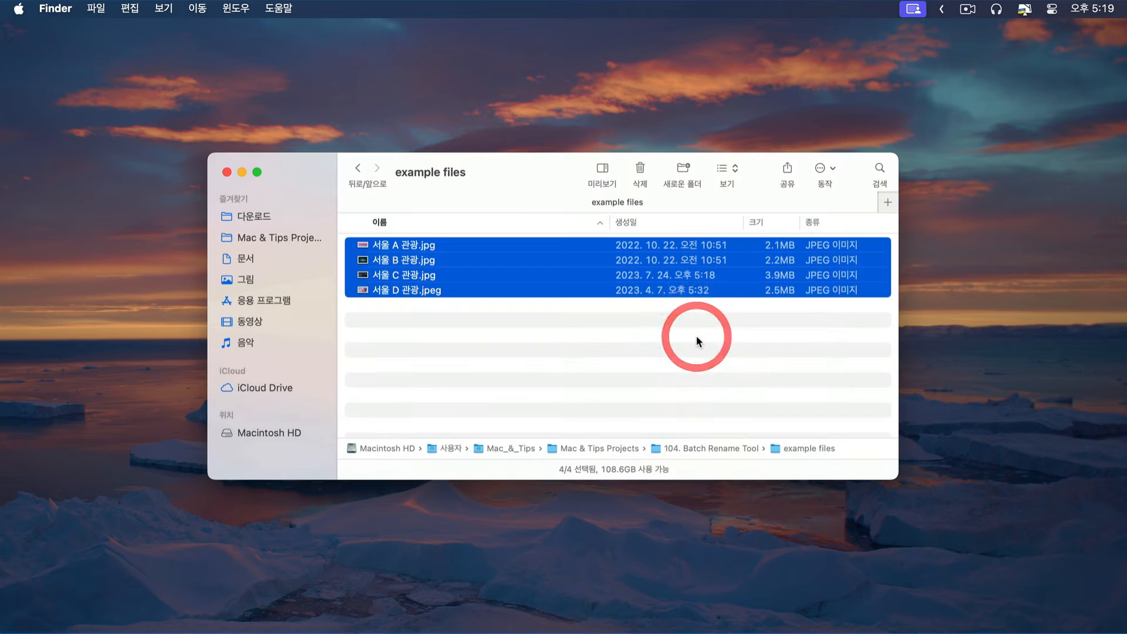
left_click(404, 310)
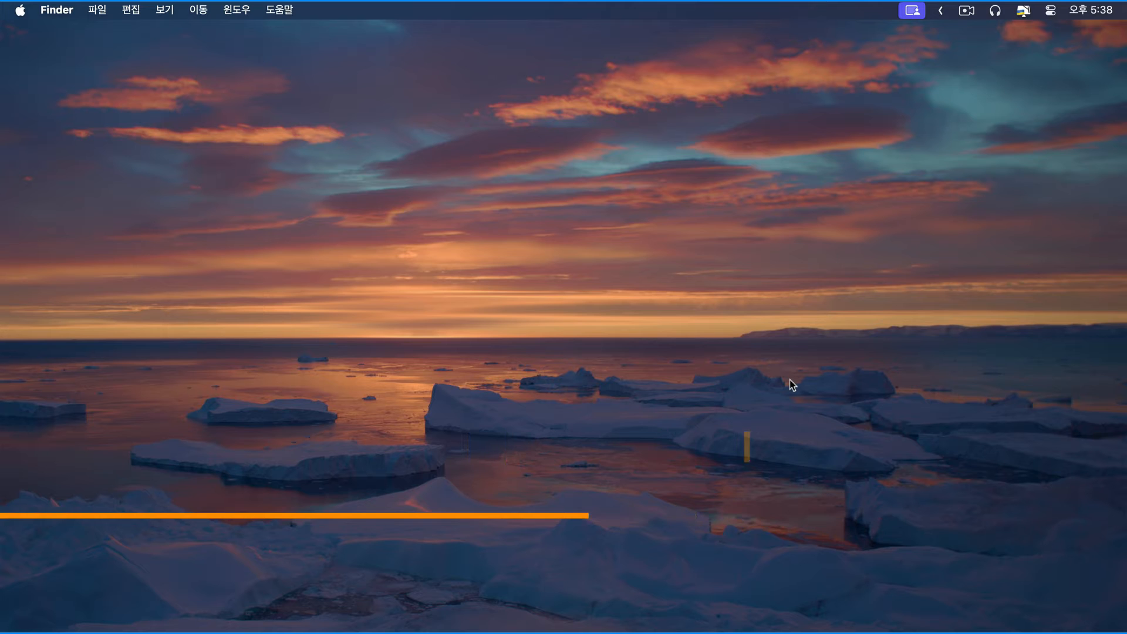
Step: Select the four 서울 files in the example files folder and open their batch rename in 포맷 (format) mode
mouse_move(146, 622)
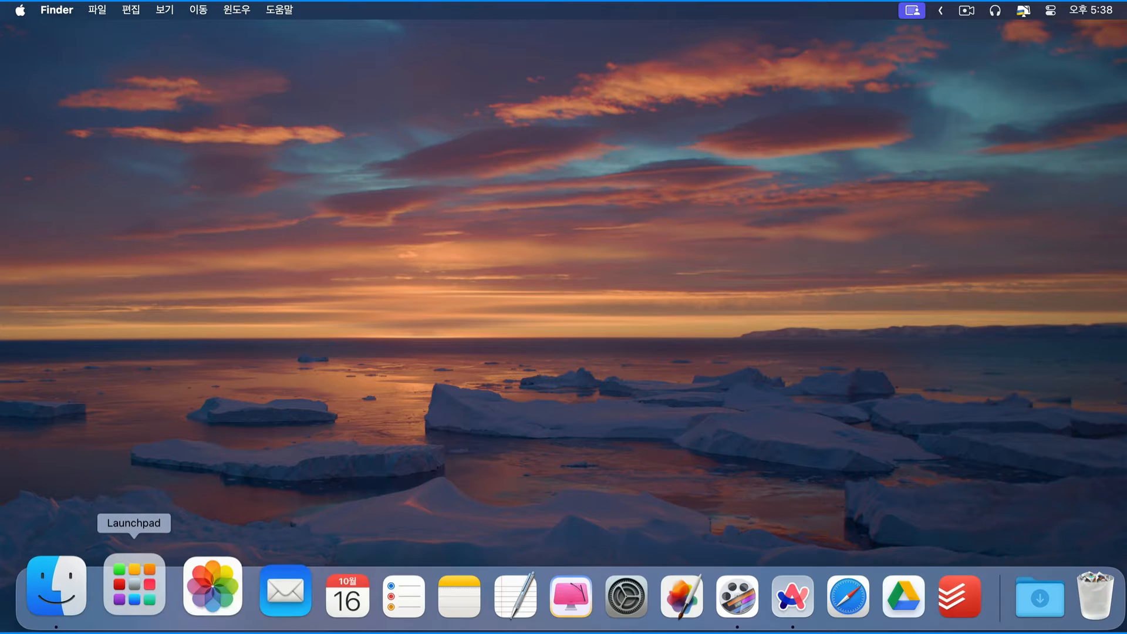
left_click(75, 584)
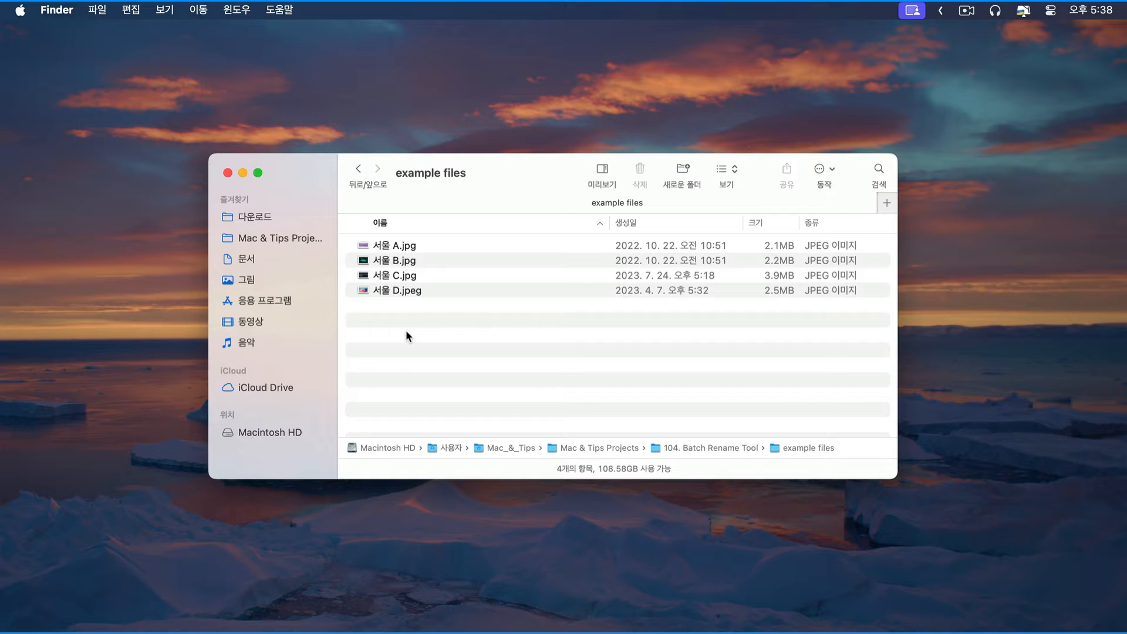
left_click_drag(406, 329, 405, 247)
right_click(466, 270)
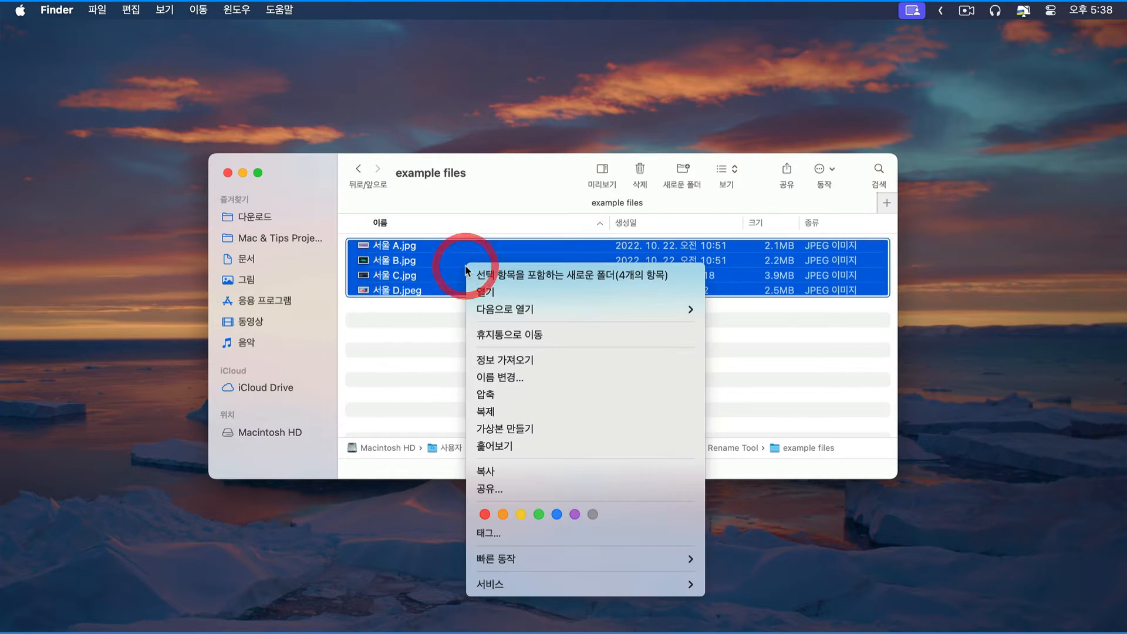
left_click(495, 379)
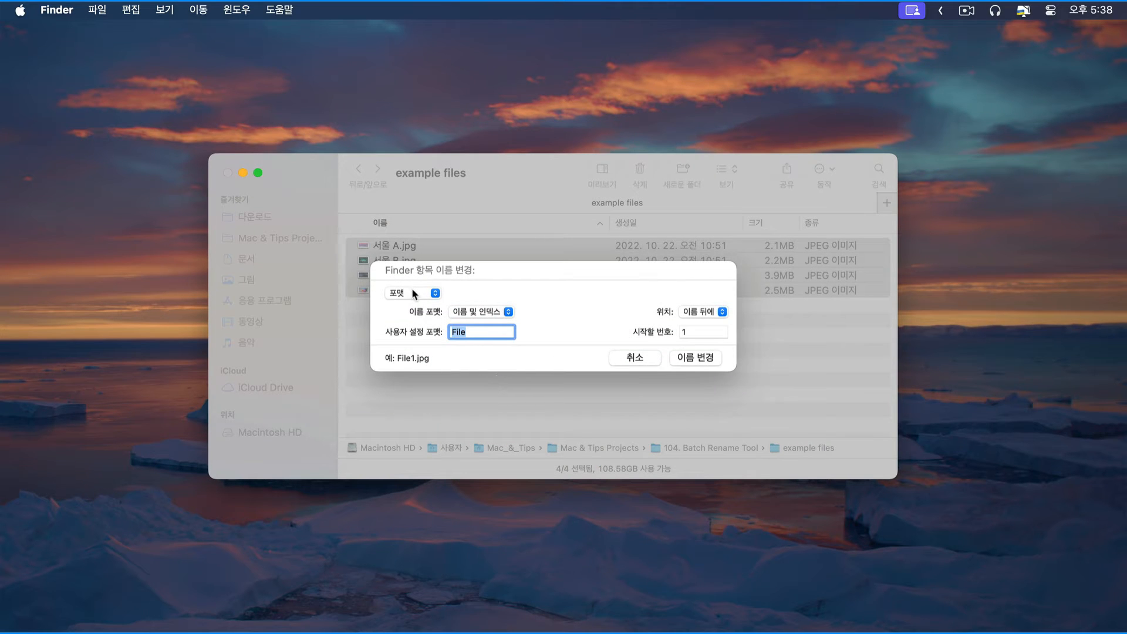
left_click(414, 293)
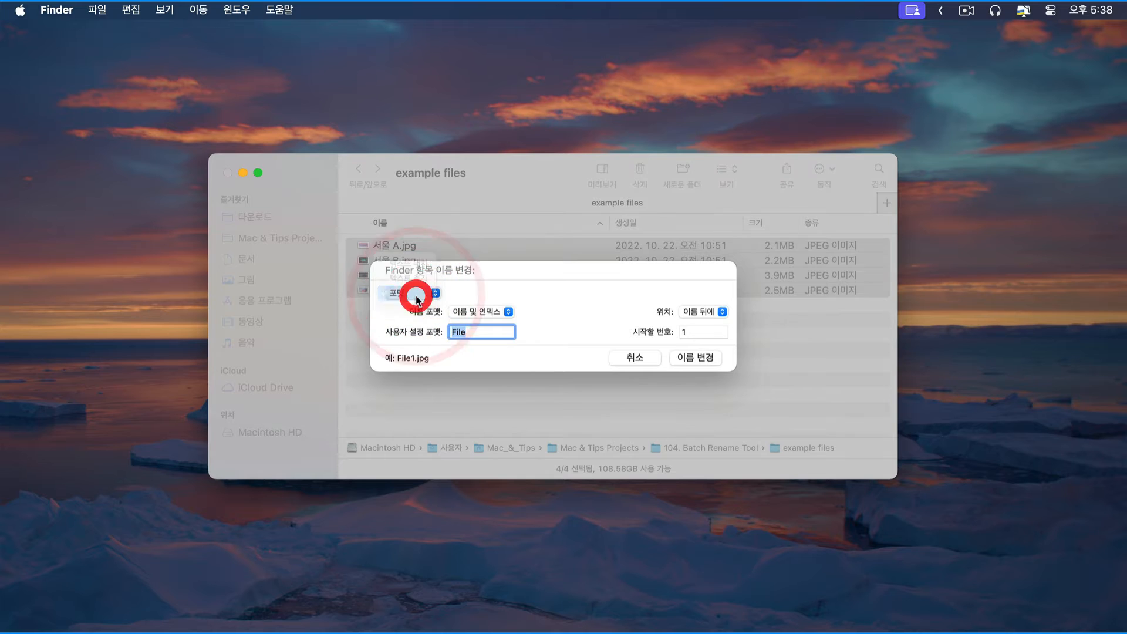
Step: Rename the files using 이름 및 인덱스 with custom format "File" plus a trailing space, the number after the name, starting at 1
left_click(507, 314)
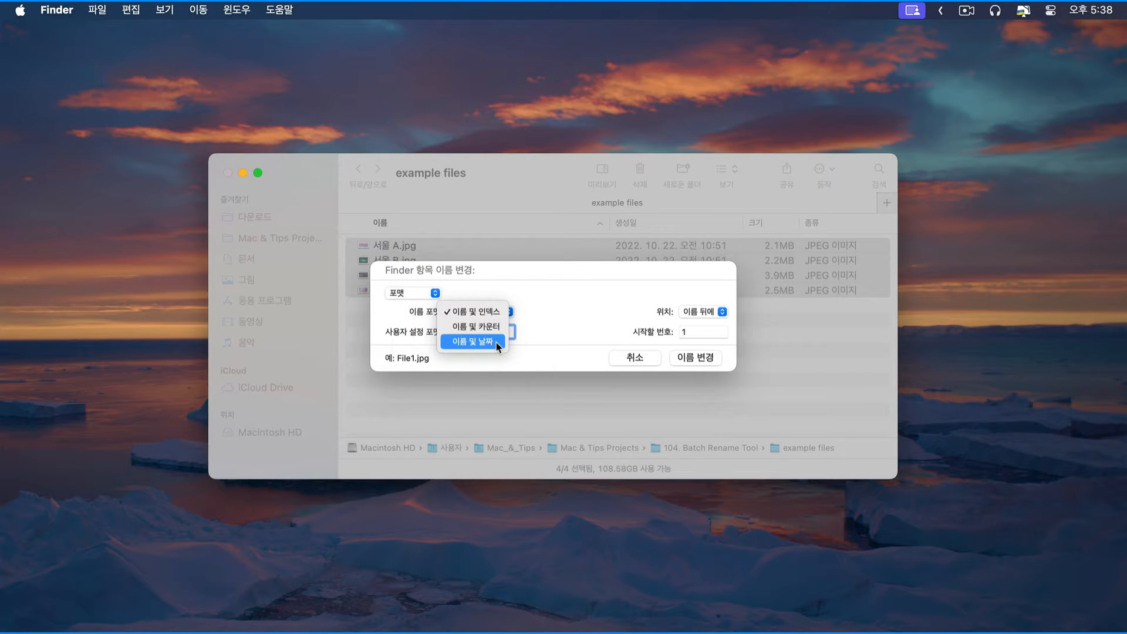
left_click(534, 315)
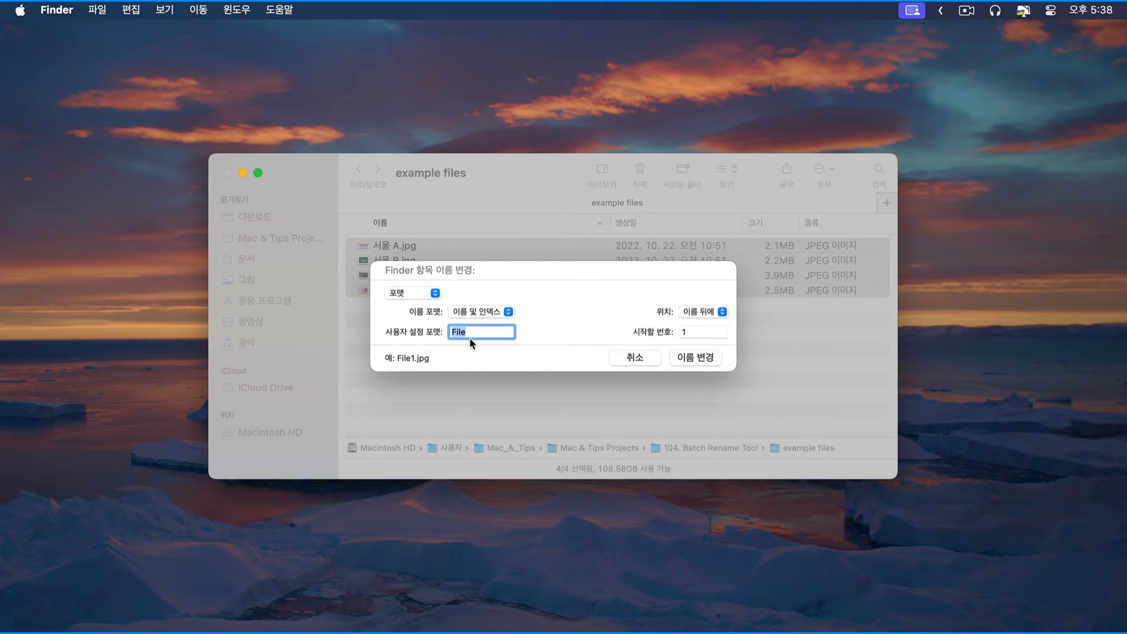
left_click(722, 313)
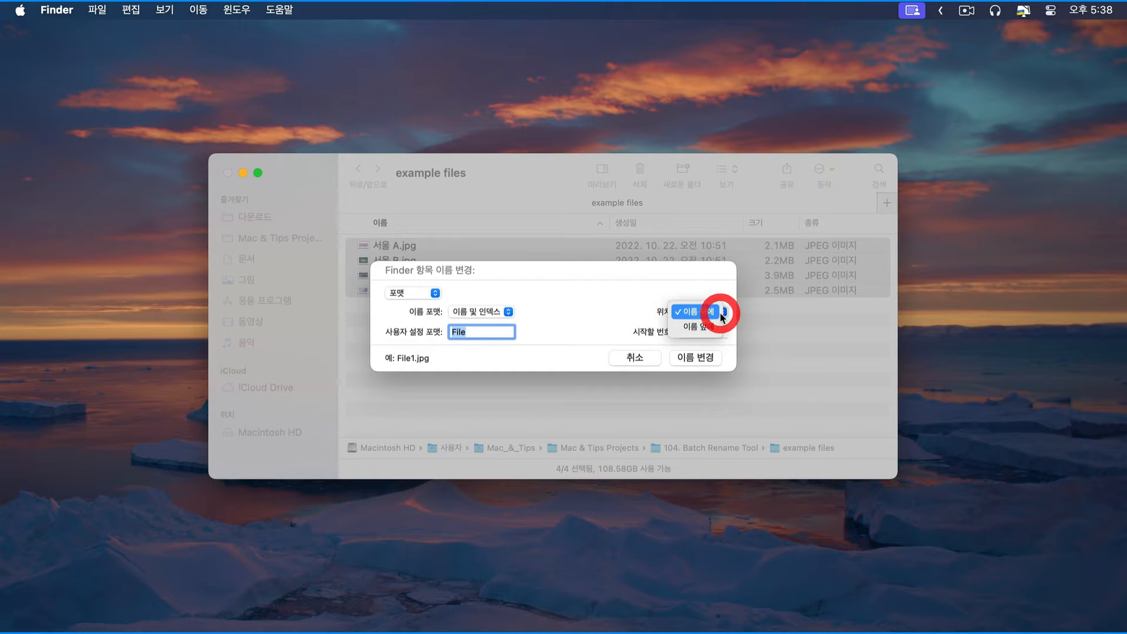
left_click(490, 335)
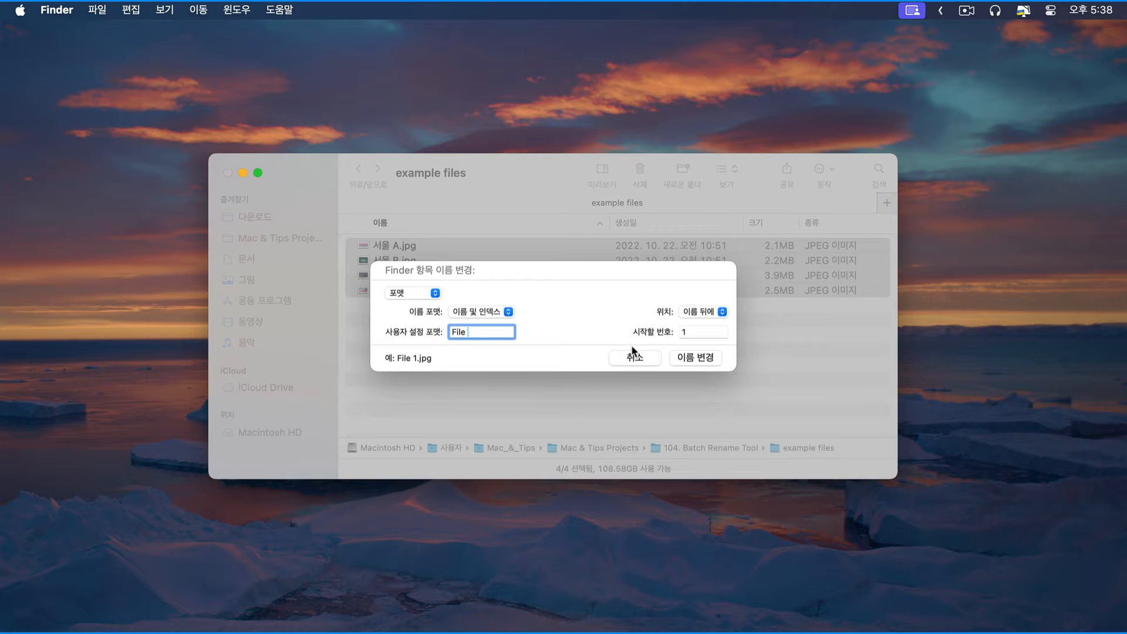
left_click(701, 361)
left_click(496, 361)
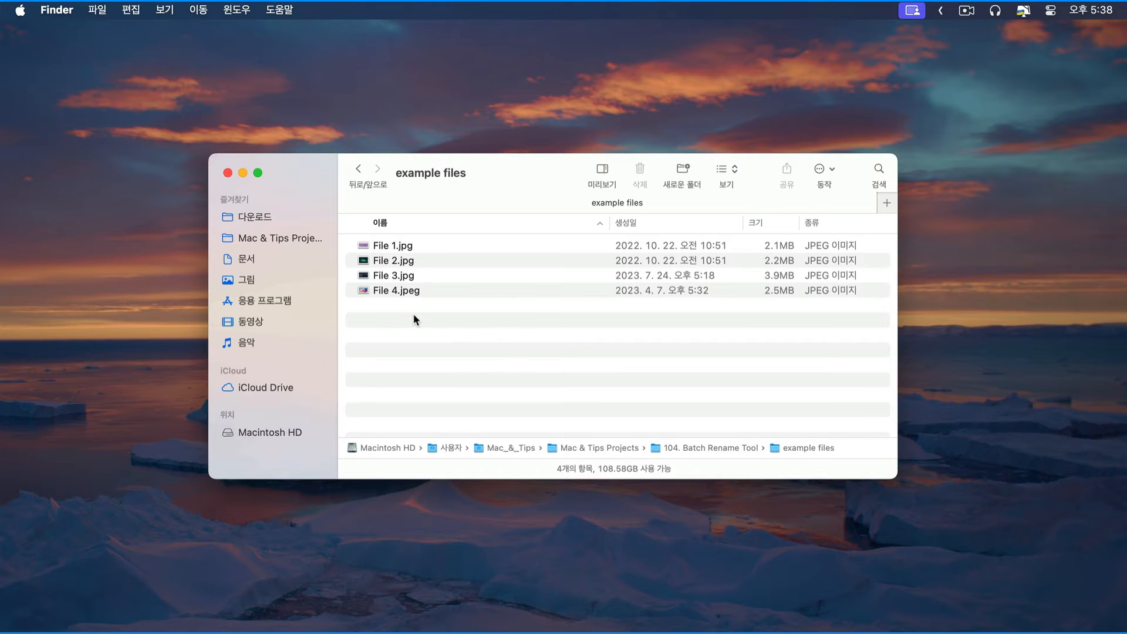
Step: Undo the last batch rename of the four files in the example files folder
key("super+z")
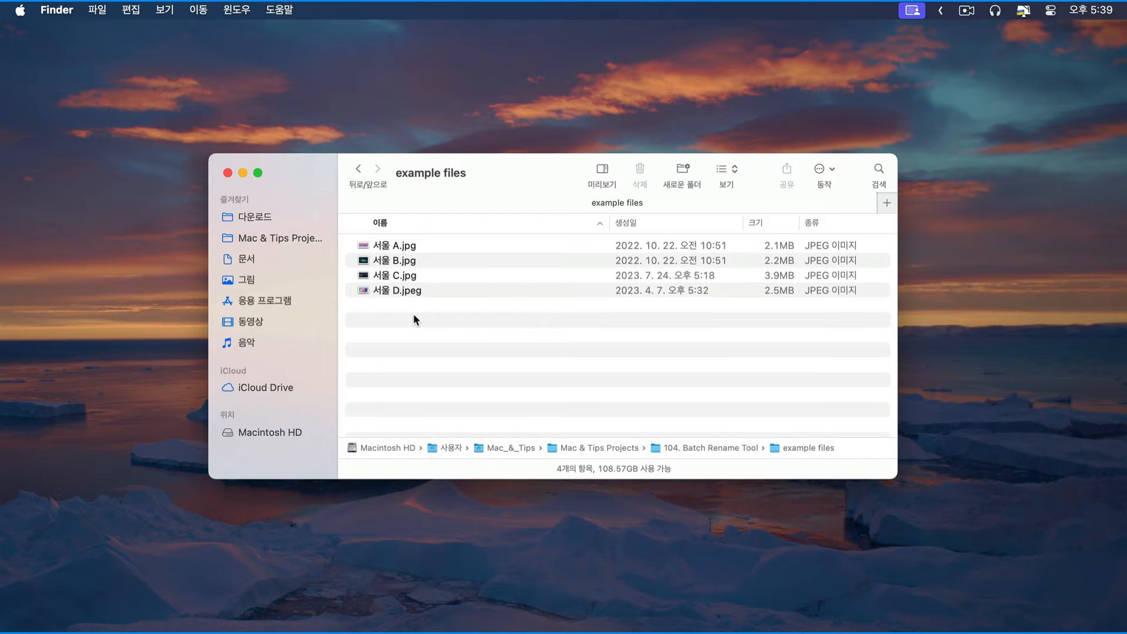
left_click(413, 314)
key("super+a")
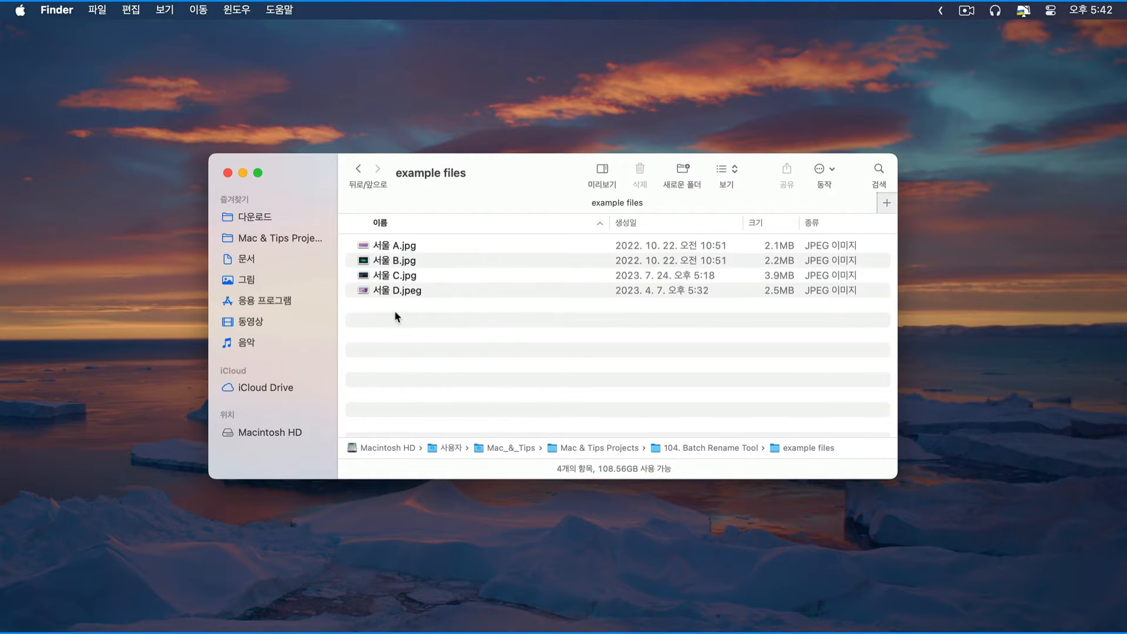
Step: Rename the four 서울 files using 이름 및 인덱스 with an empty custom format, the number after the name, starting at 1
left_click_drag(397, 315, 396, 235)
right_click(434, 263)
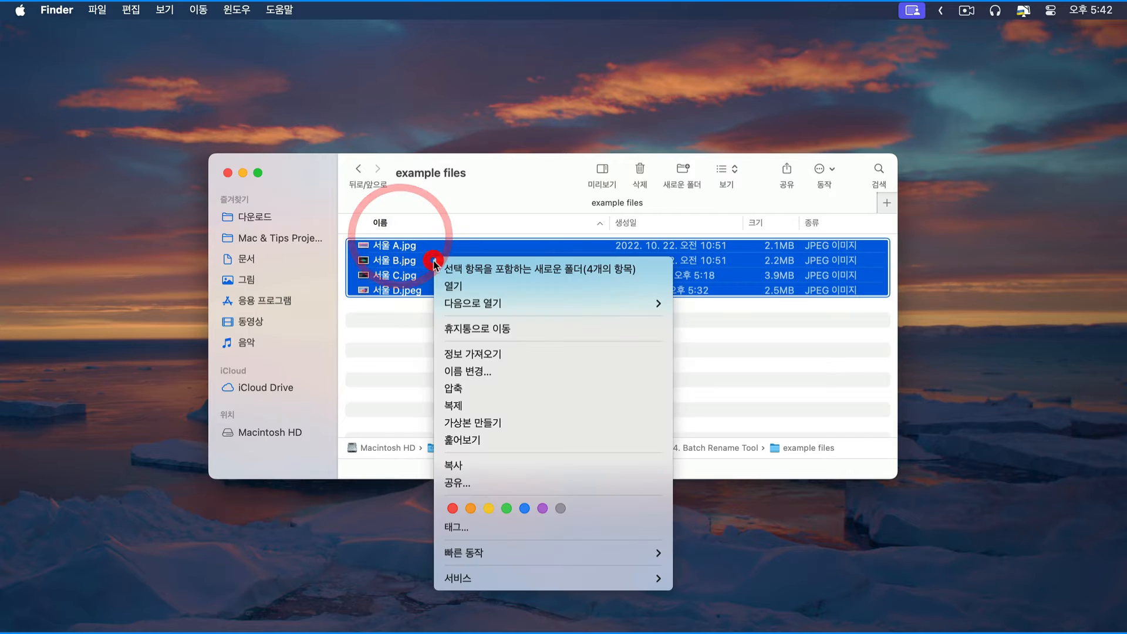
left_click(479, 375)
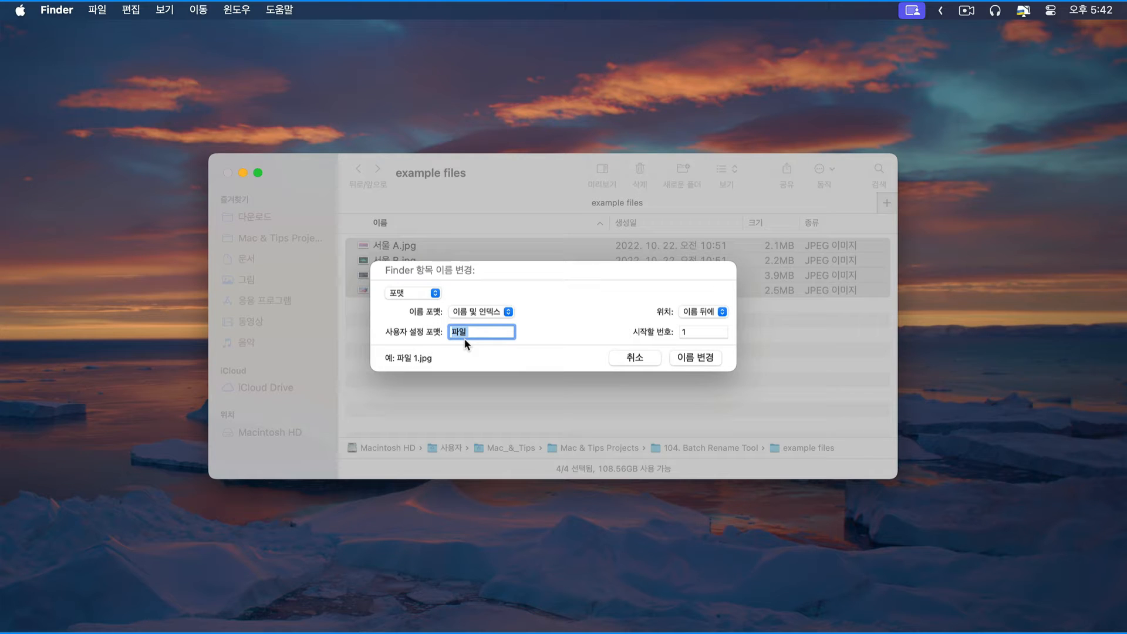
key("BackSpace")
left_click(685, 360)
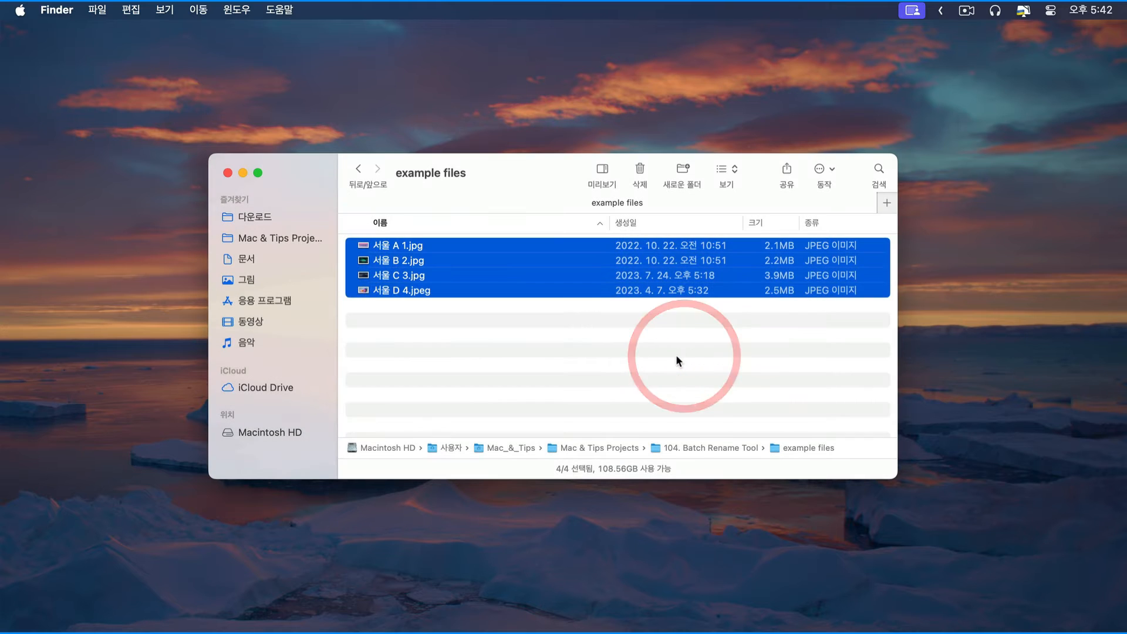
left_click(478, 353)
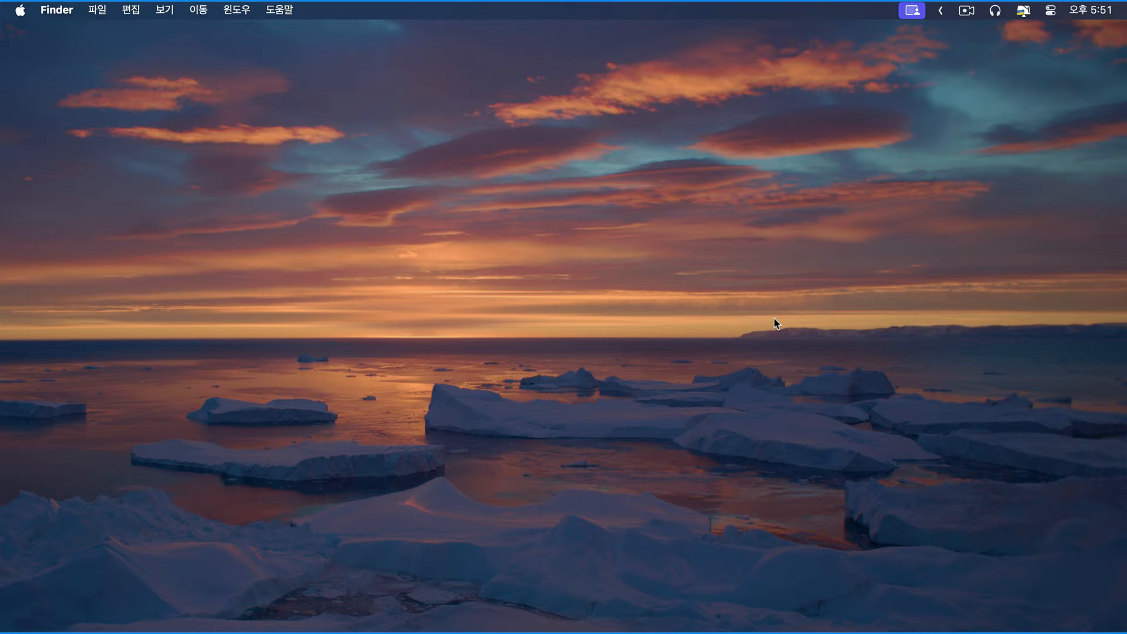
Step: Bring up the example files folder in Finder and add the four 서울 files to the selection one by one
mouse_move(124, 614)
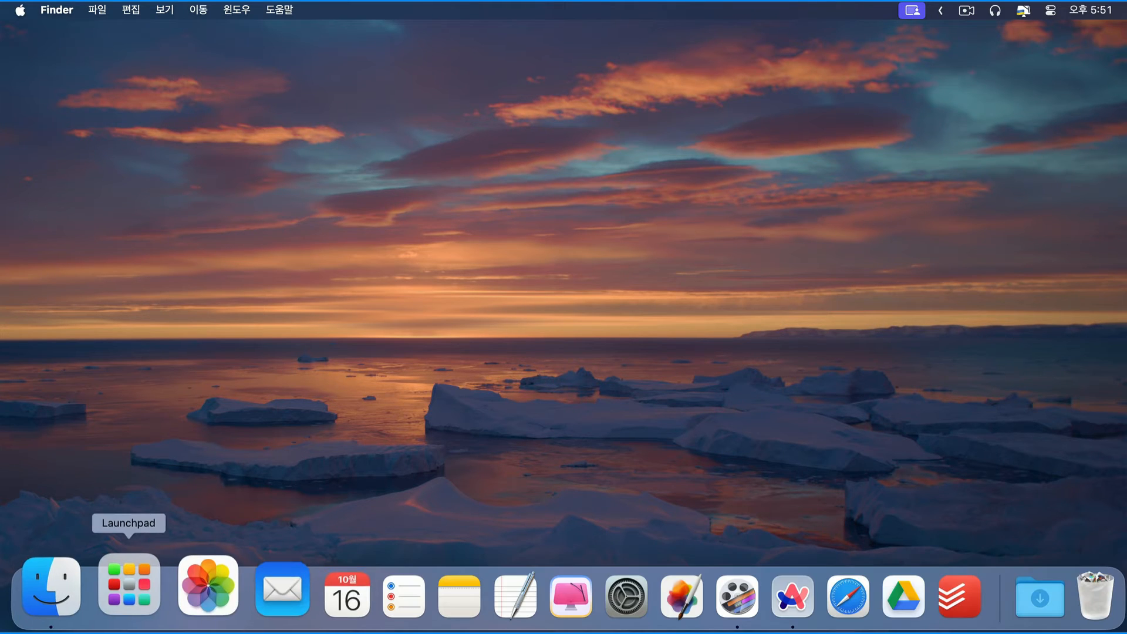
left_click(84, 595)
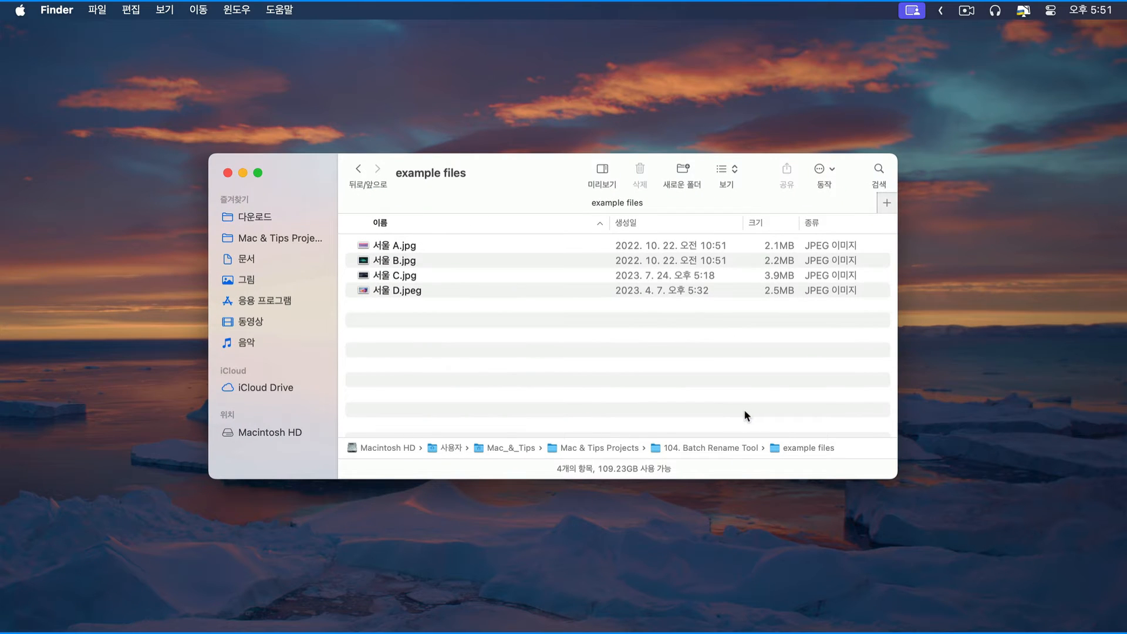
left_click(390, 324)
left_click(392, 275)
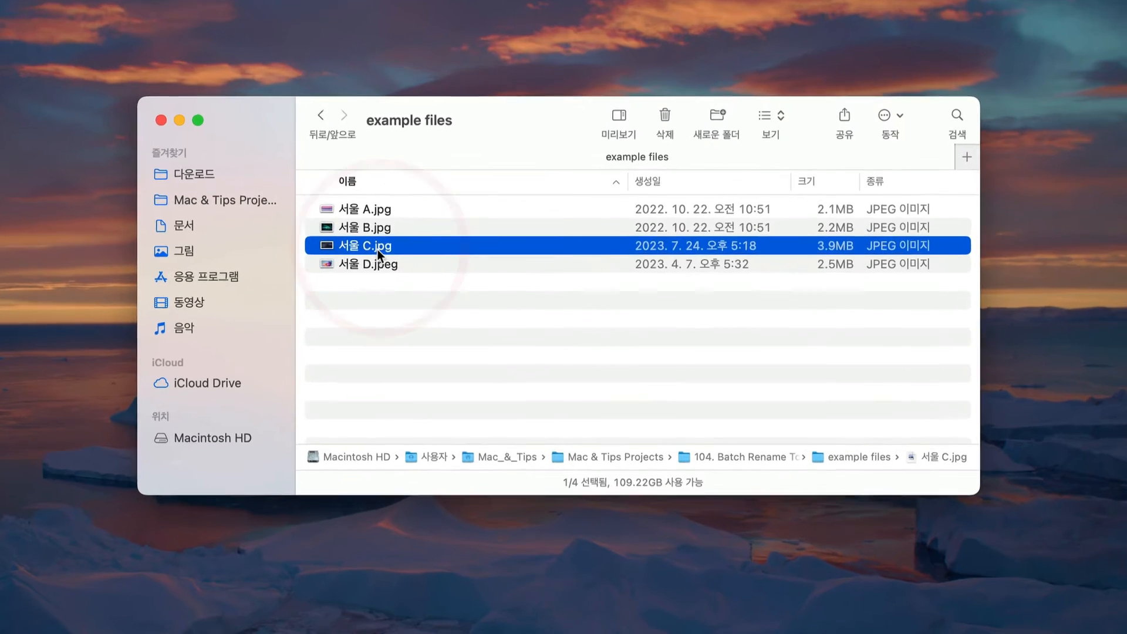
left_click(417, 247, "super")
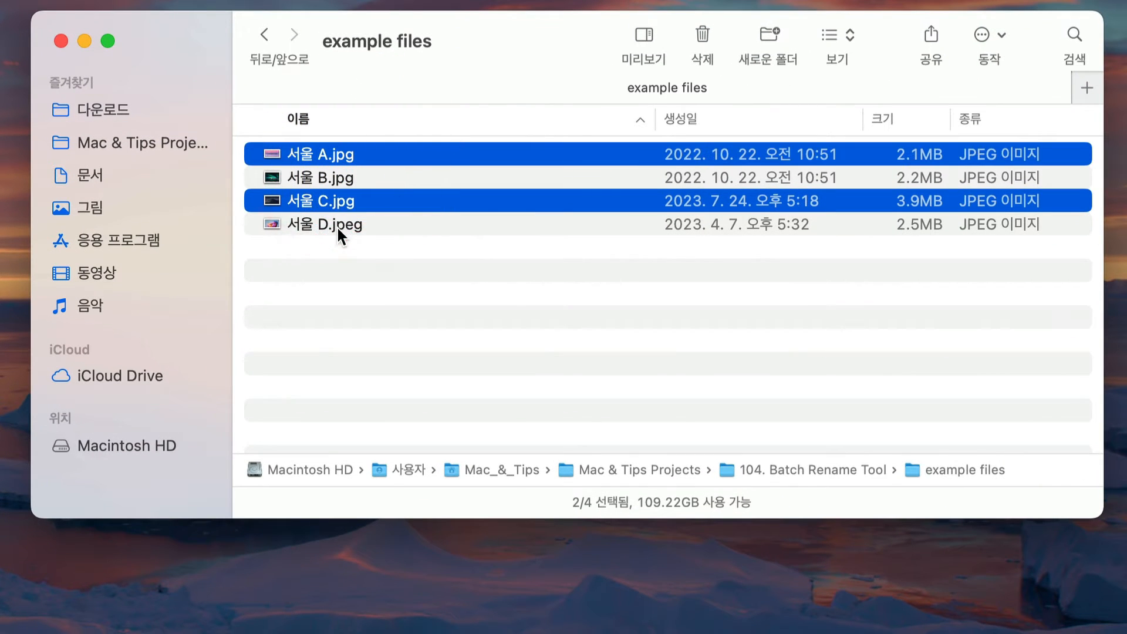
left_click(338, 225, "super")
left_click(349, 182, "super")
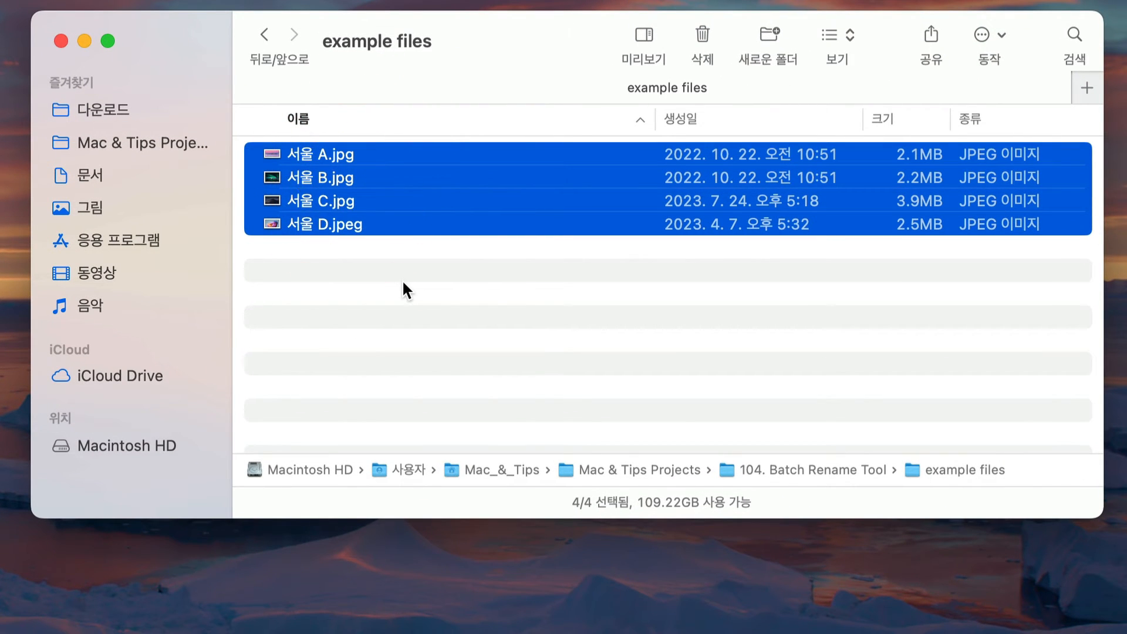
Step: Batch rename the selected 서울 files in 이름 및 인덱스 format with the custom format cleared, the number after the name, starting at 1
right_click(430, 218)
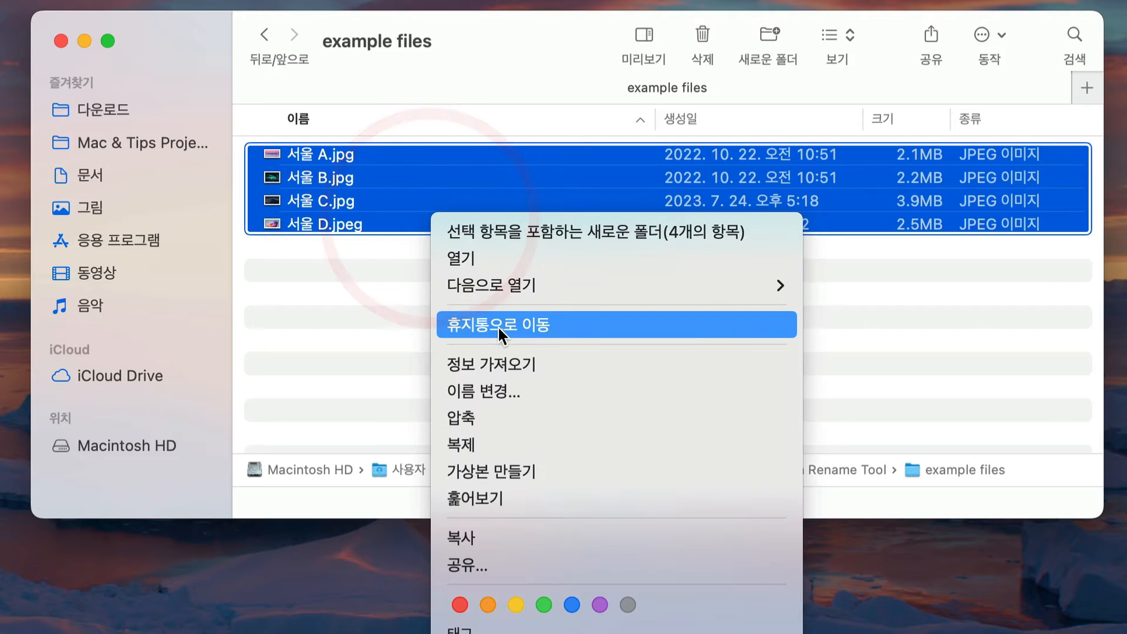
left_click(488, 390)
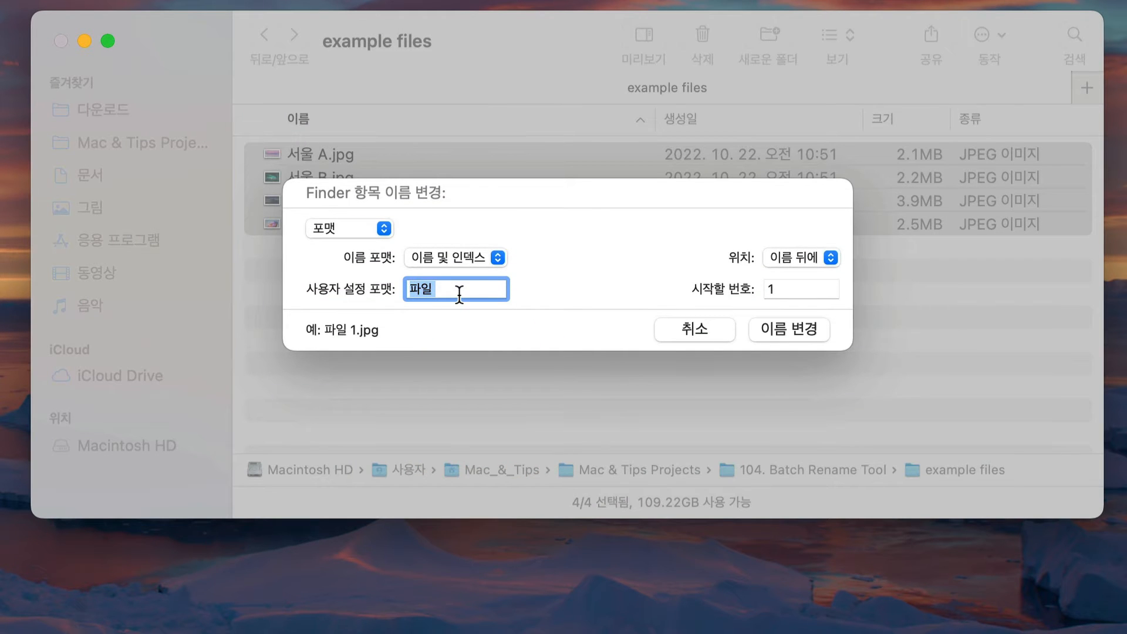
key("BackSpace")
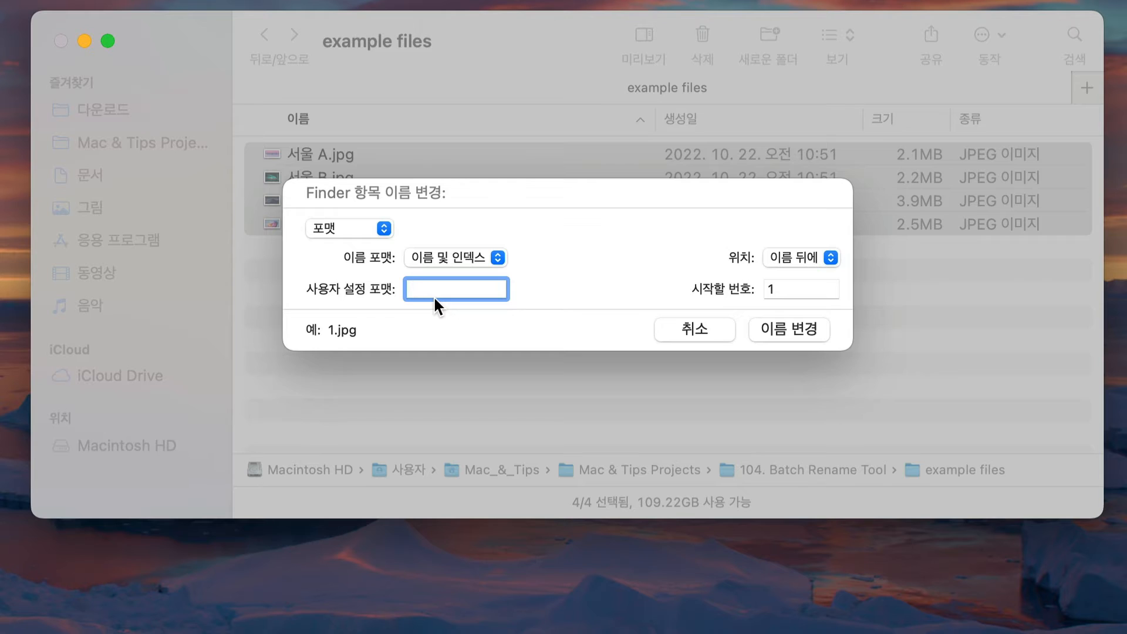
key("BackSpace")
left_click(804, 333)
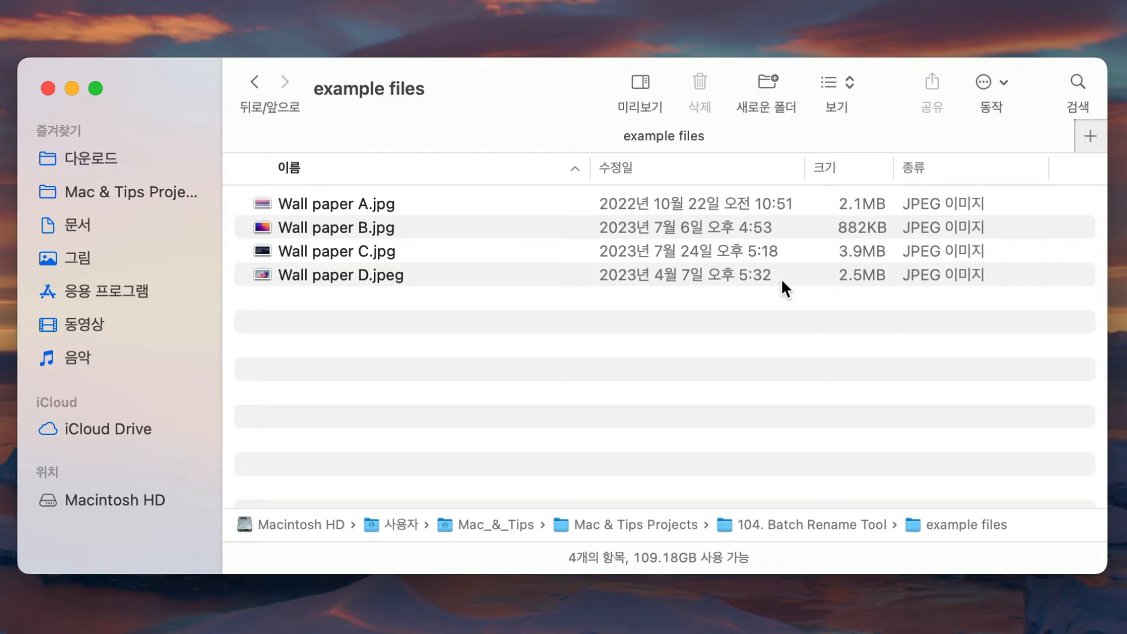
Step: Sort the Wall paper files in the example files folder by 수정일 and select all of them
left_click(677, 167)
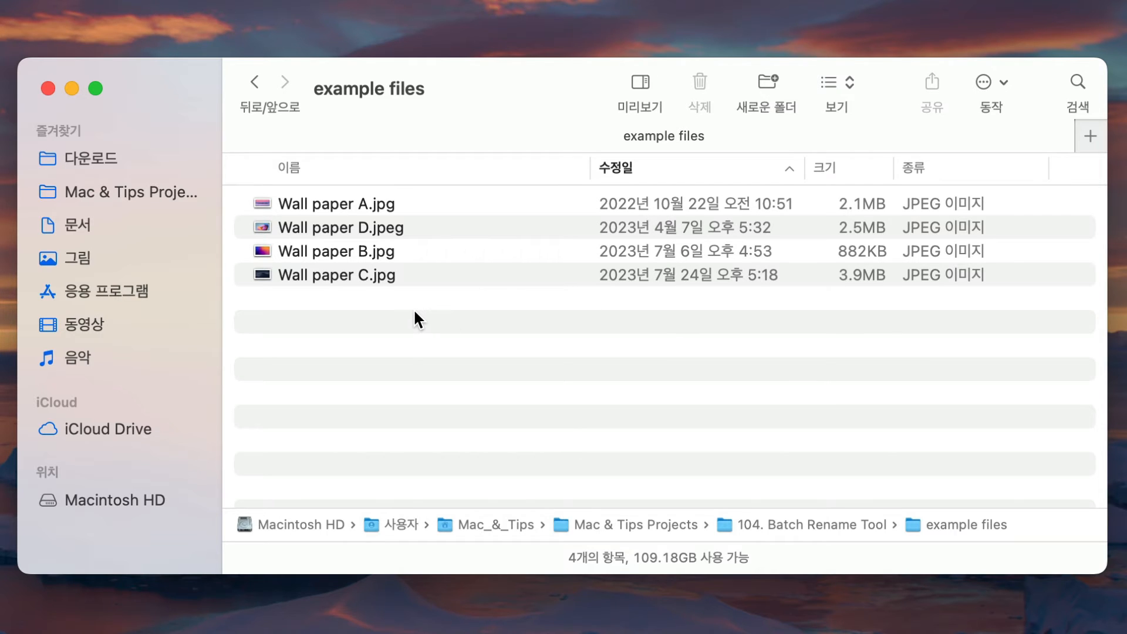
left_click(401, 369)
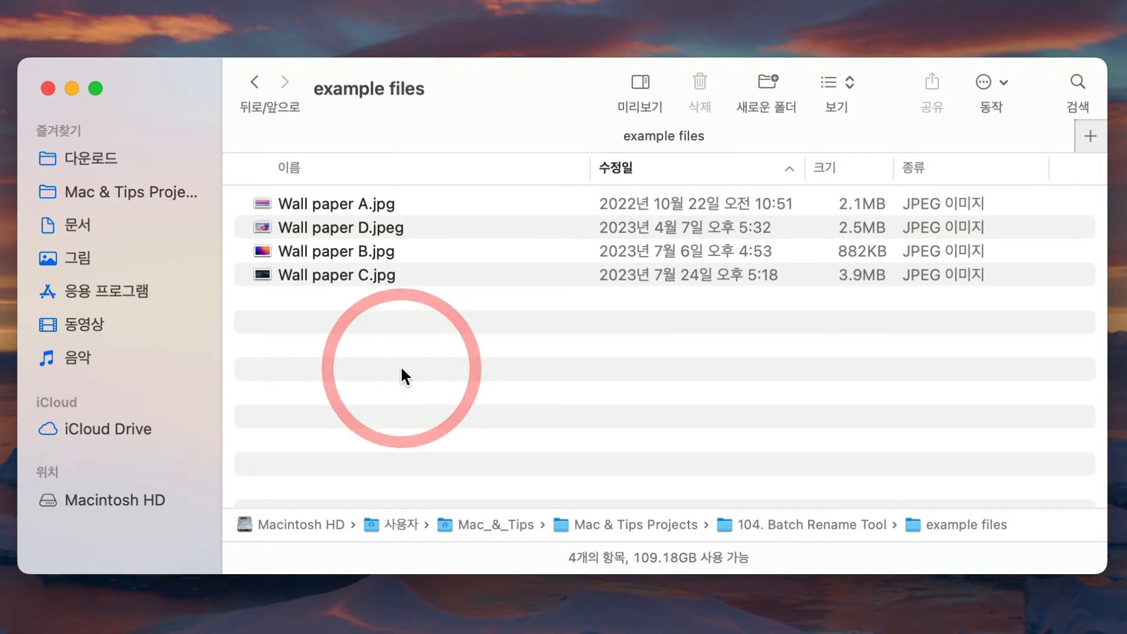
key("super+a")
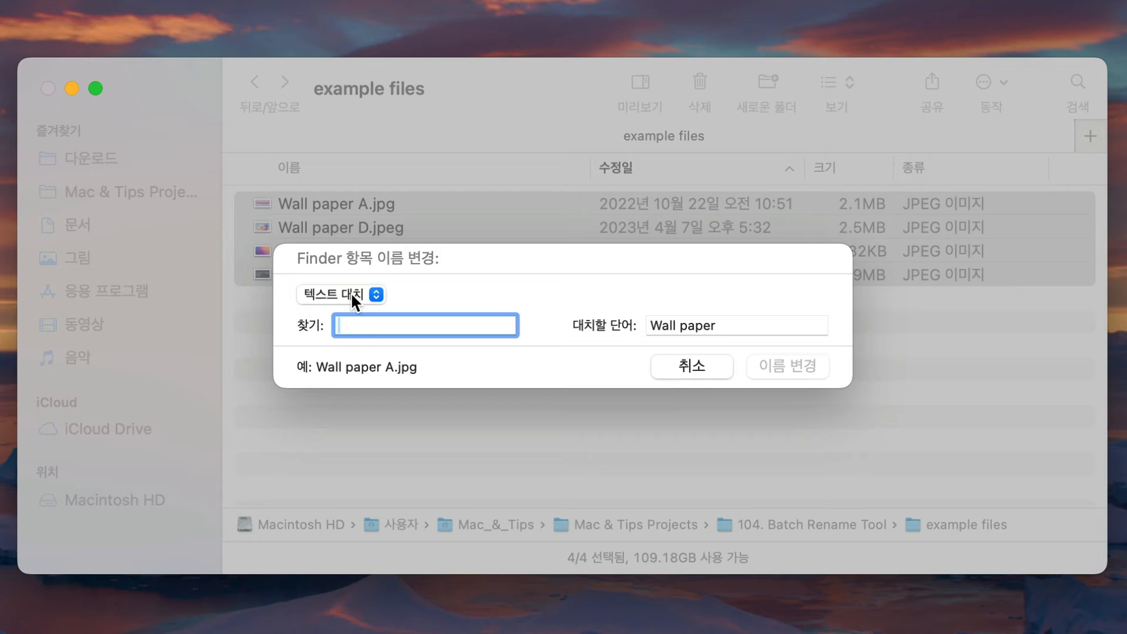
Step: Rename the Wall paper files in 포맷 mode using 이름 및 인덱스, an empty custom format and the number after the name, starting at 1
left_click(372, 295)
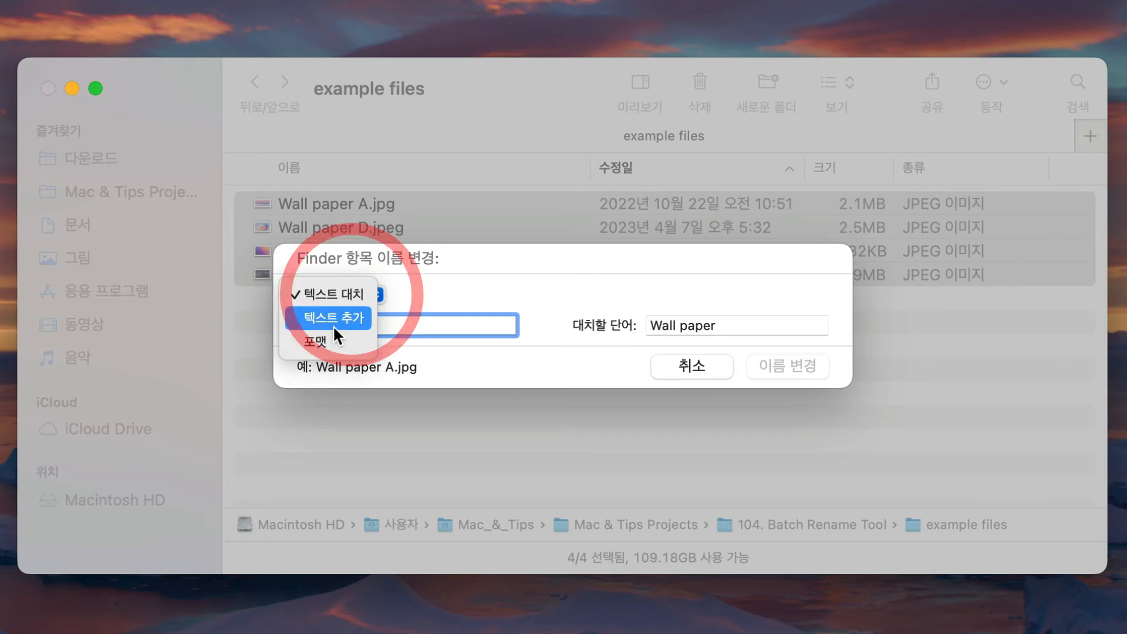
left_click(329, 341)
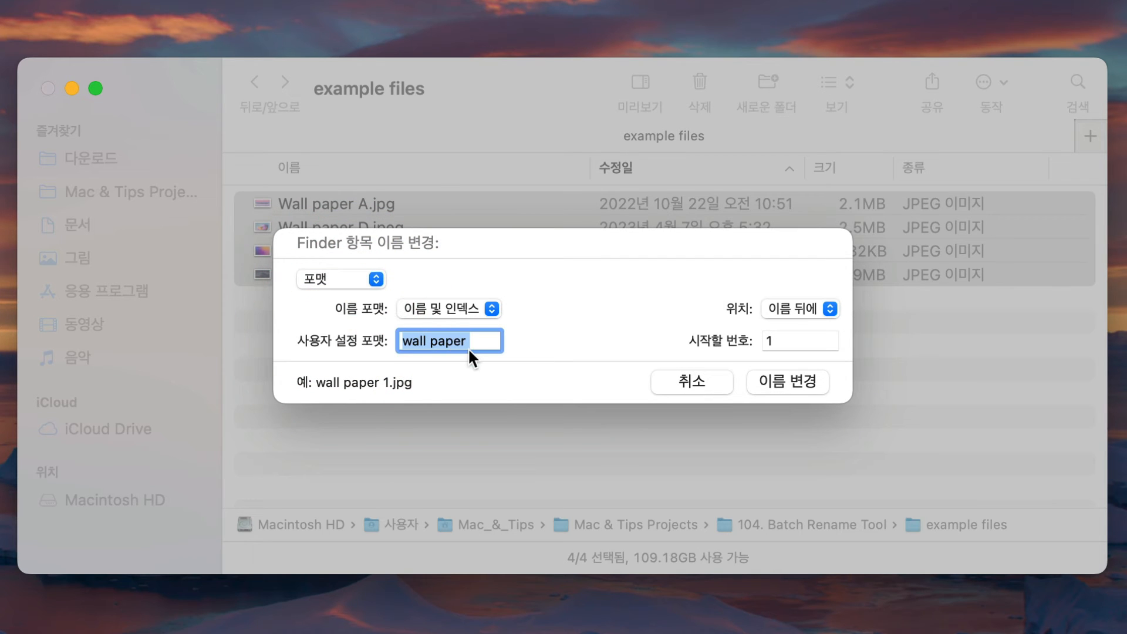
key("BackSpace")
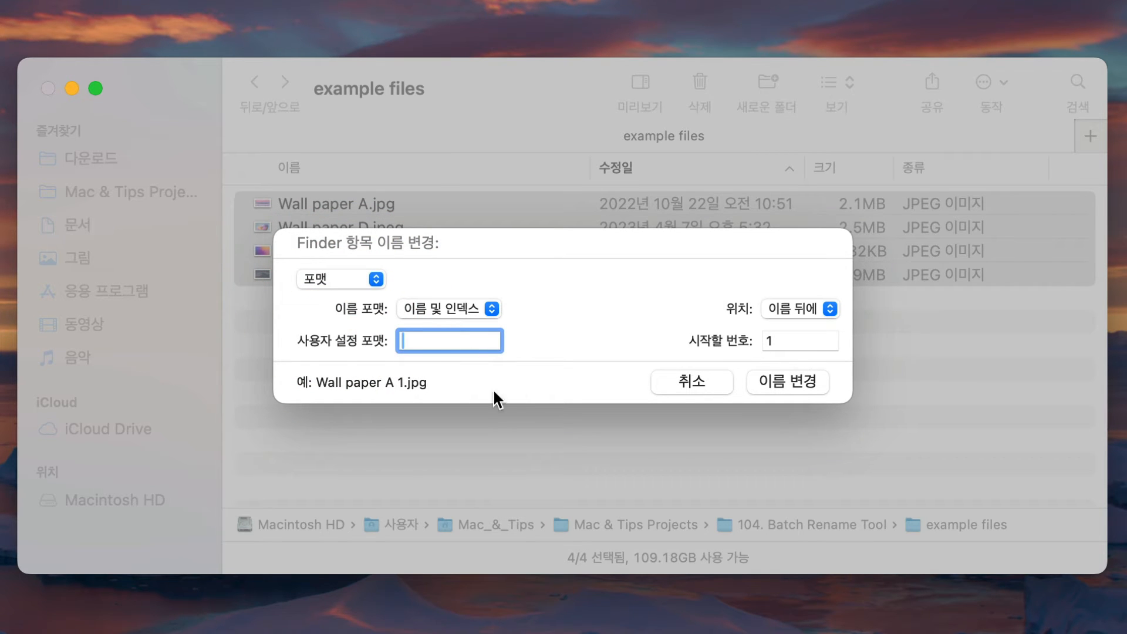
left_click(812, 385)
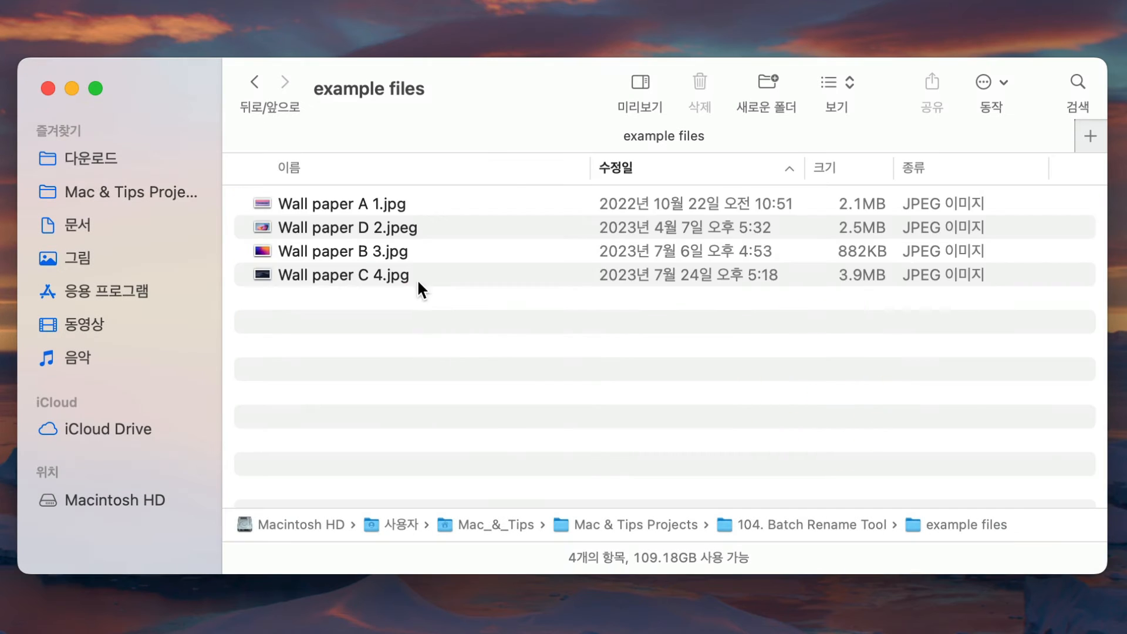
Step: Undo the numbered rename of the Wall paper files and reopen the batch rename dialog for all four
left_click_drag(418, 284, 426, 211)
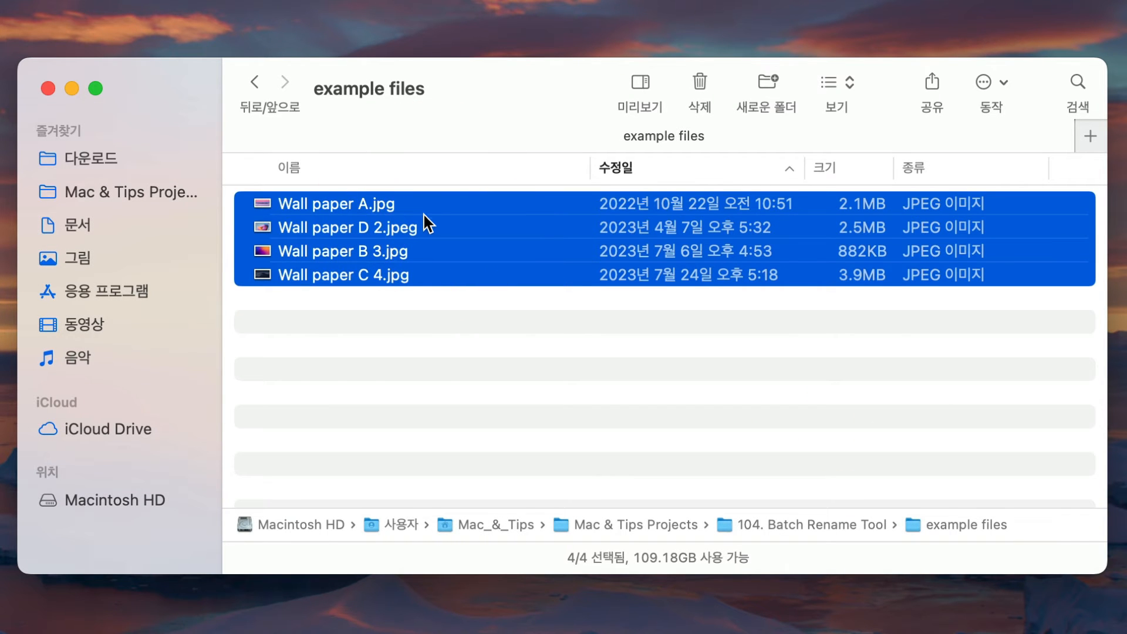
right_click(446, 258)
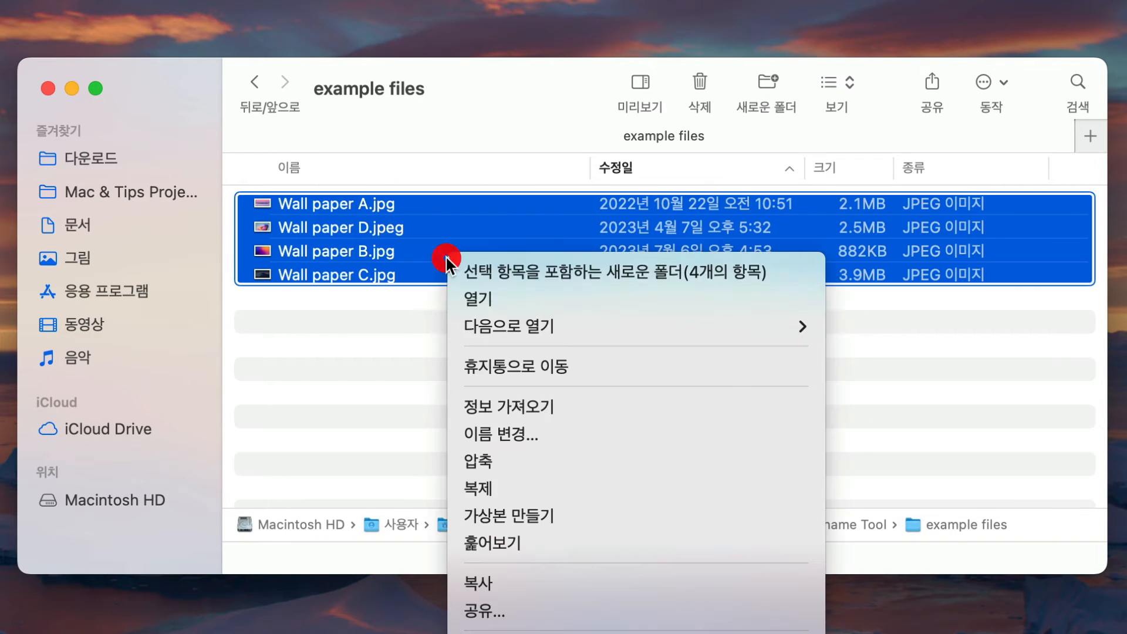
left_click(512, 442)
Step: Rename the files using 이름 및 인덱스 with an empty custom format and the number placed before the name (이름 앞에), starting at 1
key("BackSpace")
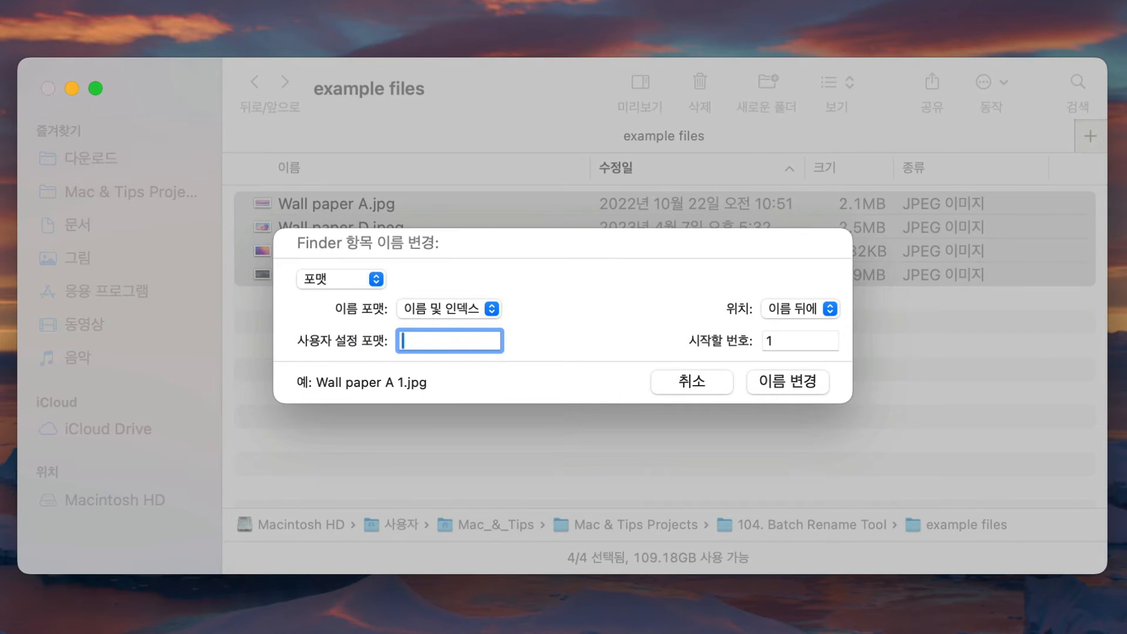
left_click(826, 305)
left_click(805, 330)
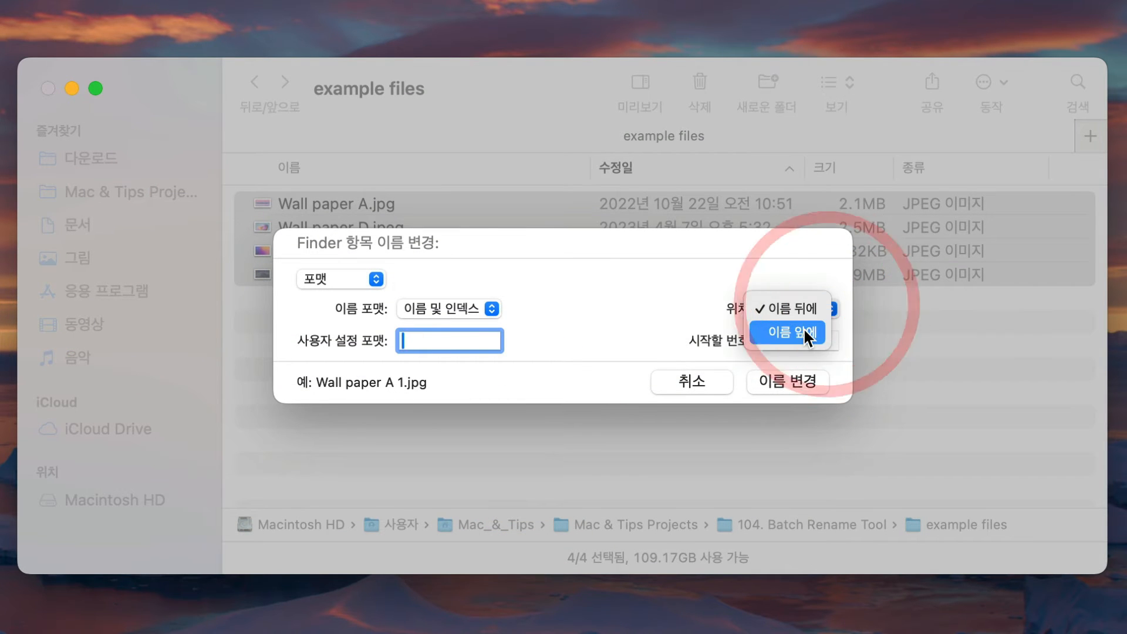
left_click(774, 379)
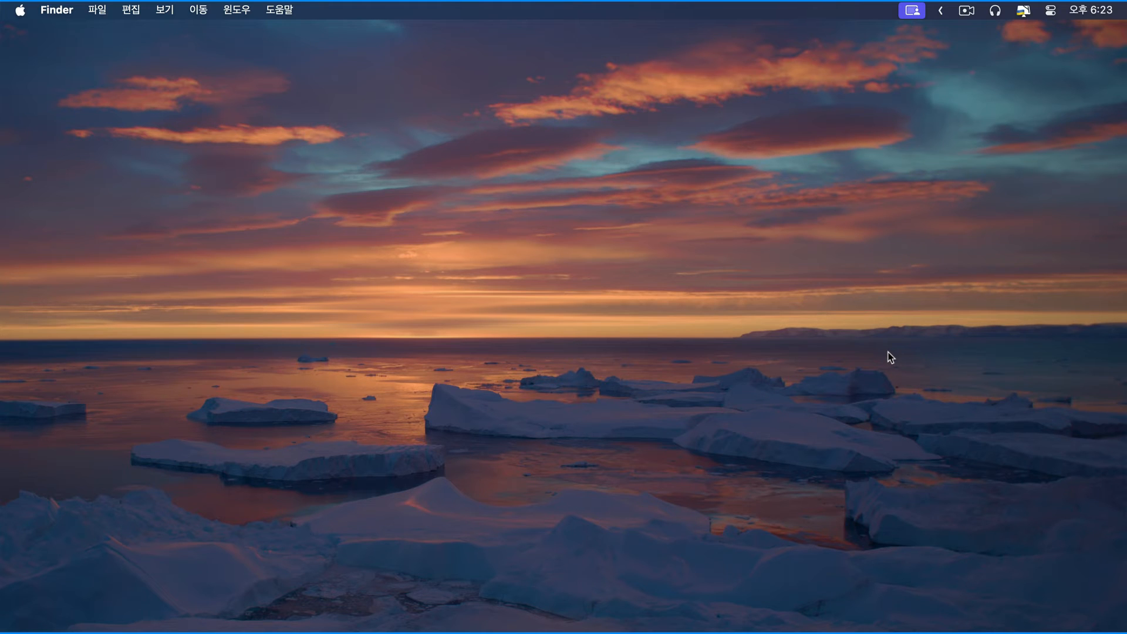
Step: Bring up the example files folder in Finder and open the batch rename dialog for the four Wall paper files
left_click(75, 610)
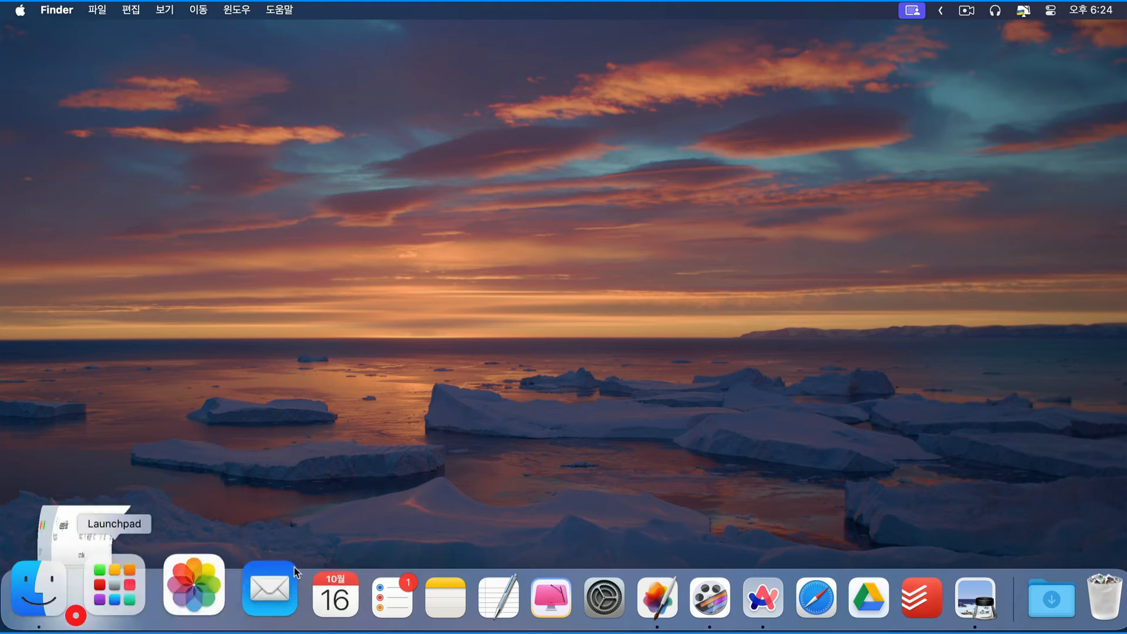
left_click(427, 366)
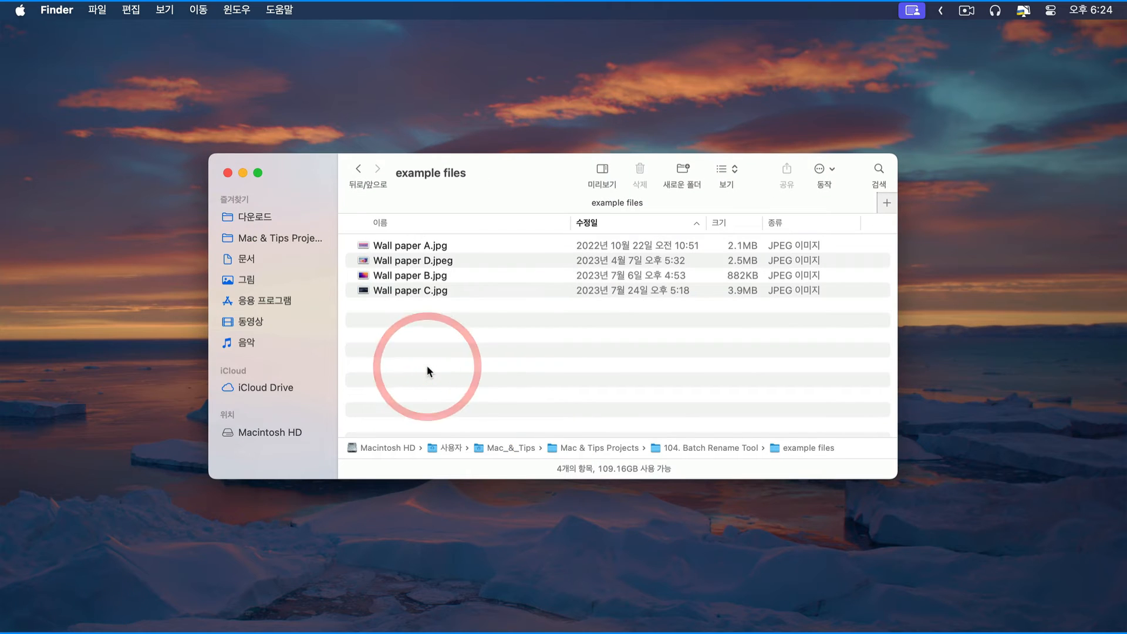
left_click_drag(463, 320, 459, 245)
right_click(464, 277)
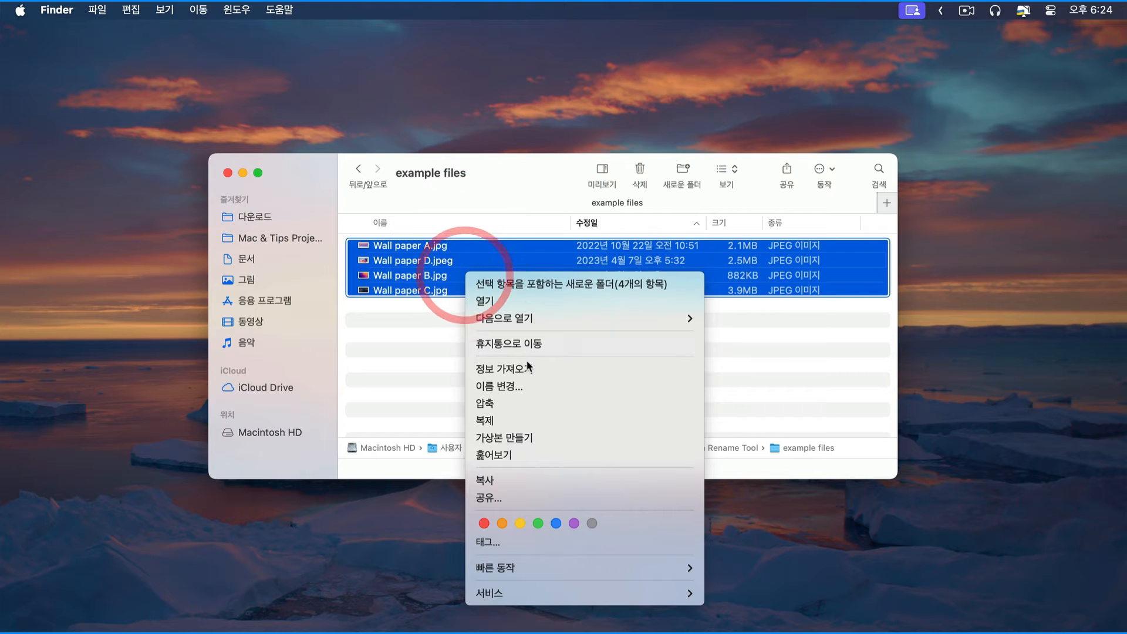
left_click(521, 388)
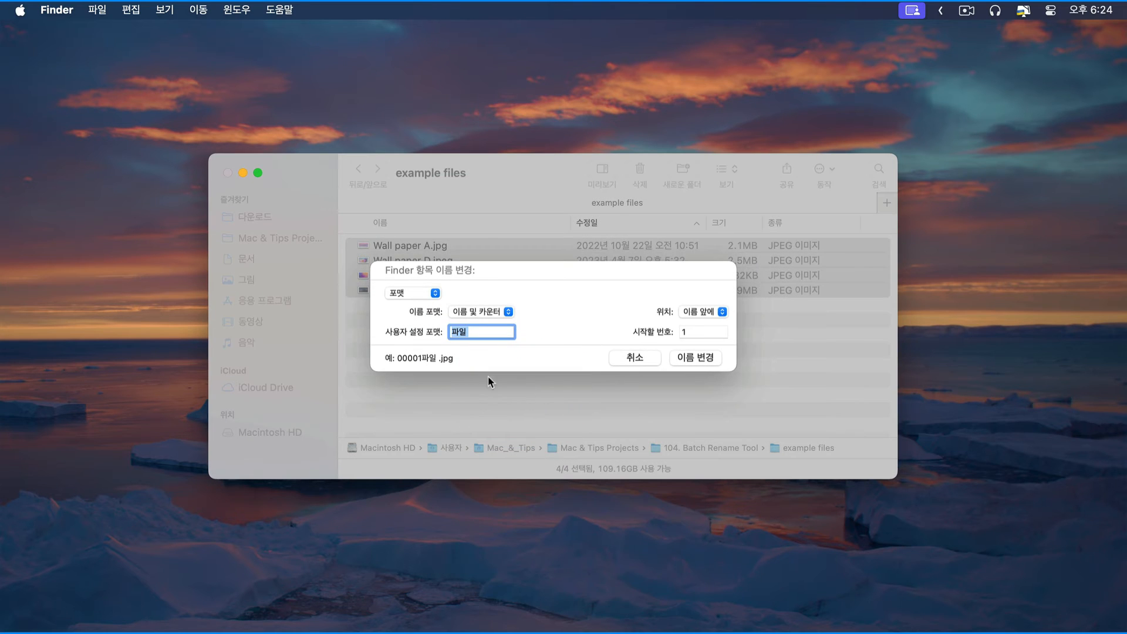
Step: Rename the files using 이름 및 카운터 with only blank space as custom format, the counter before the name, starting at 1
left_click(493, 312)
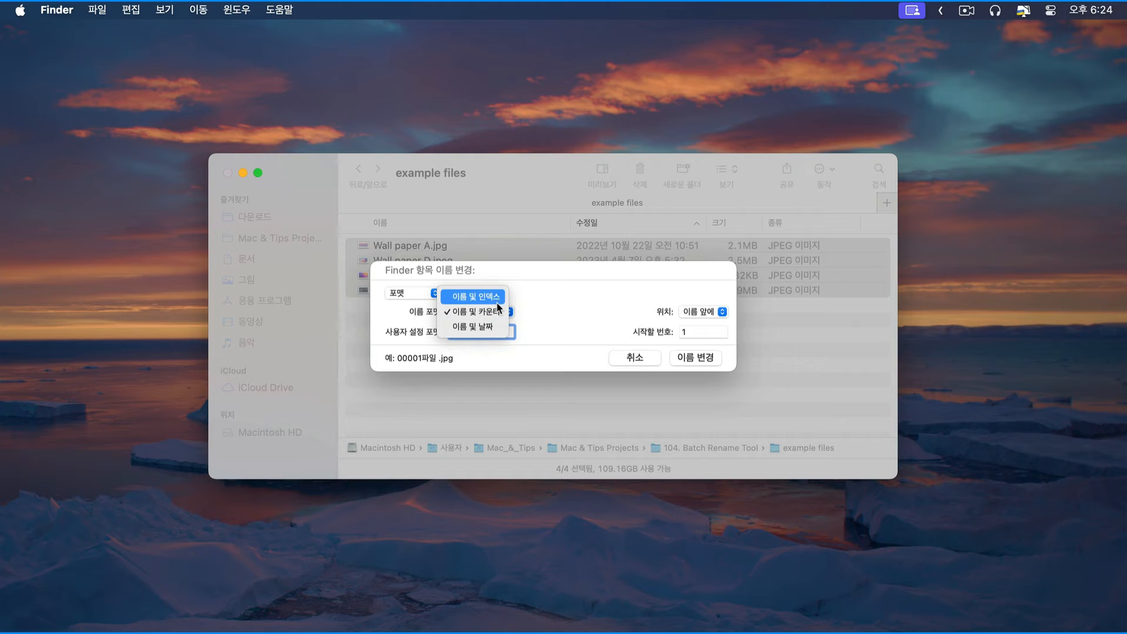
left_click(552, 315)
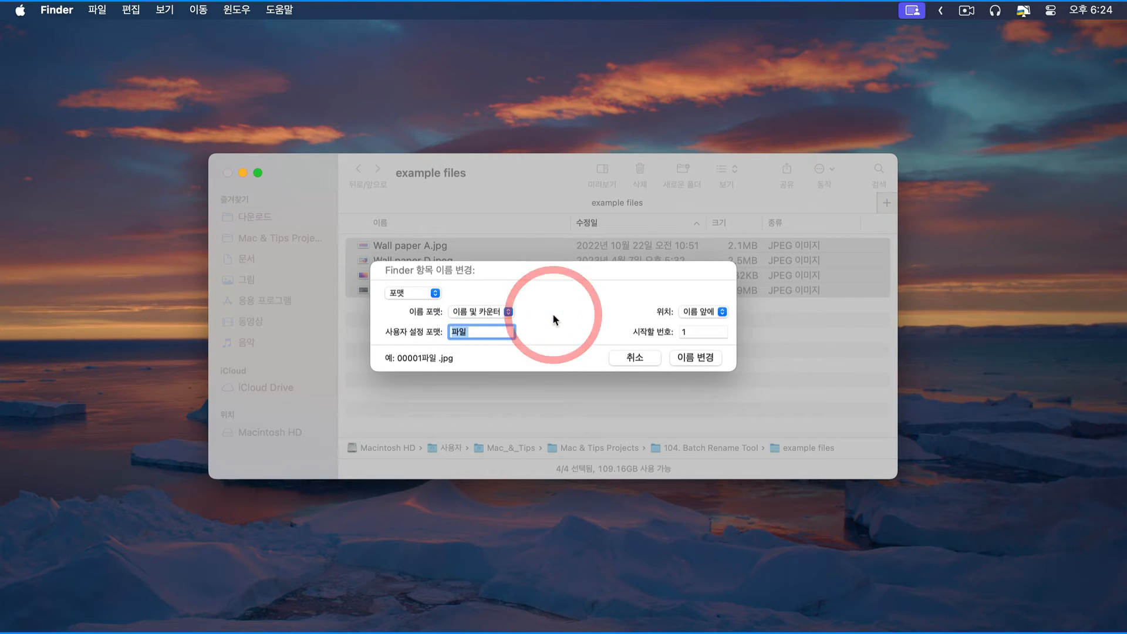
left_click(449, 332)
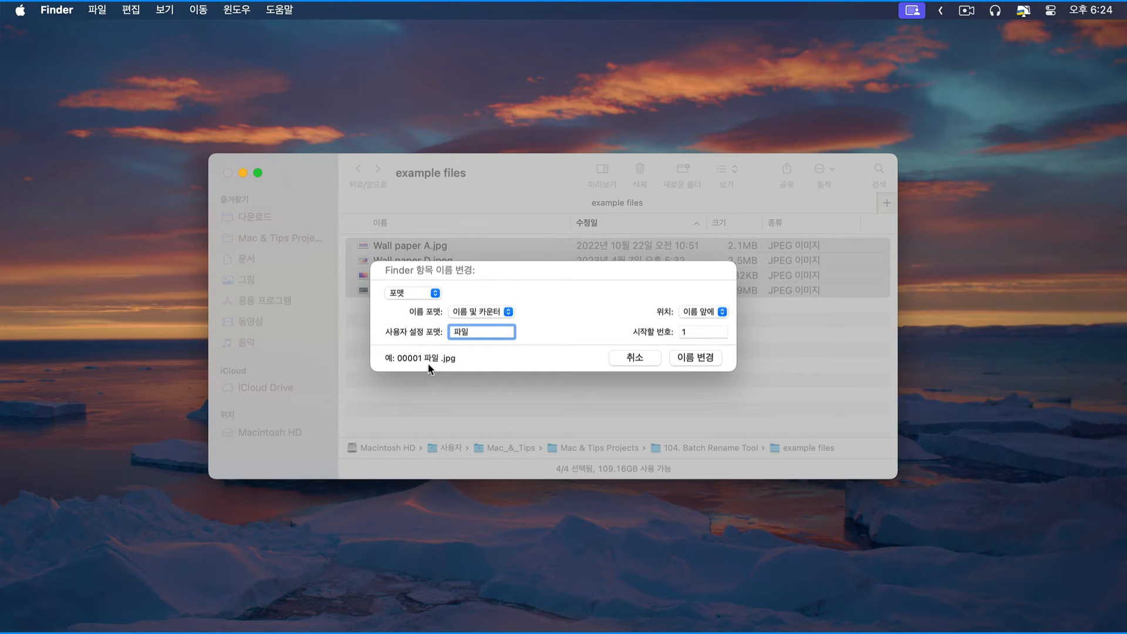
left_click(688, 358)
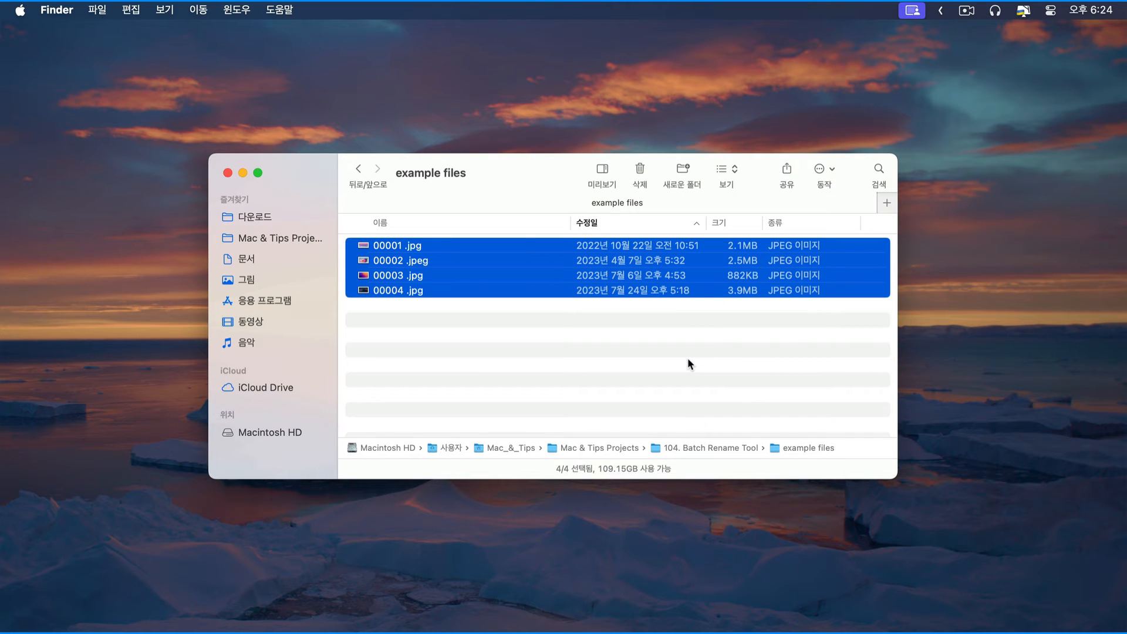
Step: Undo the counter-based rename and reopen the batch rename dialog for the four Wall paper files
key("super+z")
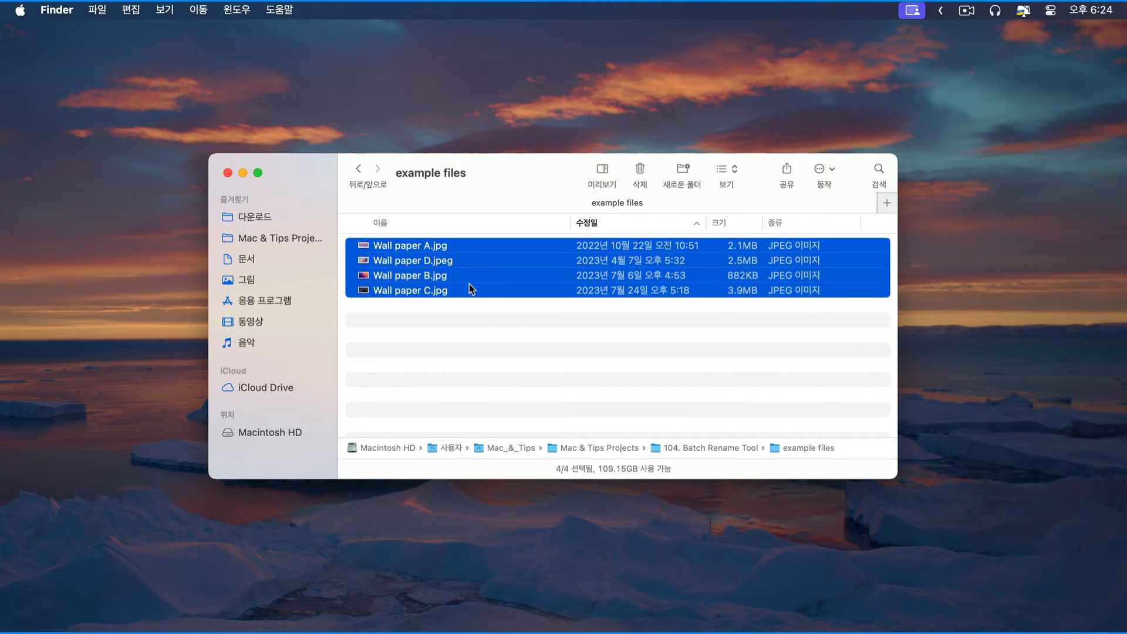
right_click(471, 284)
left_click(516, 395)
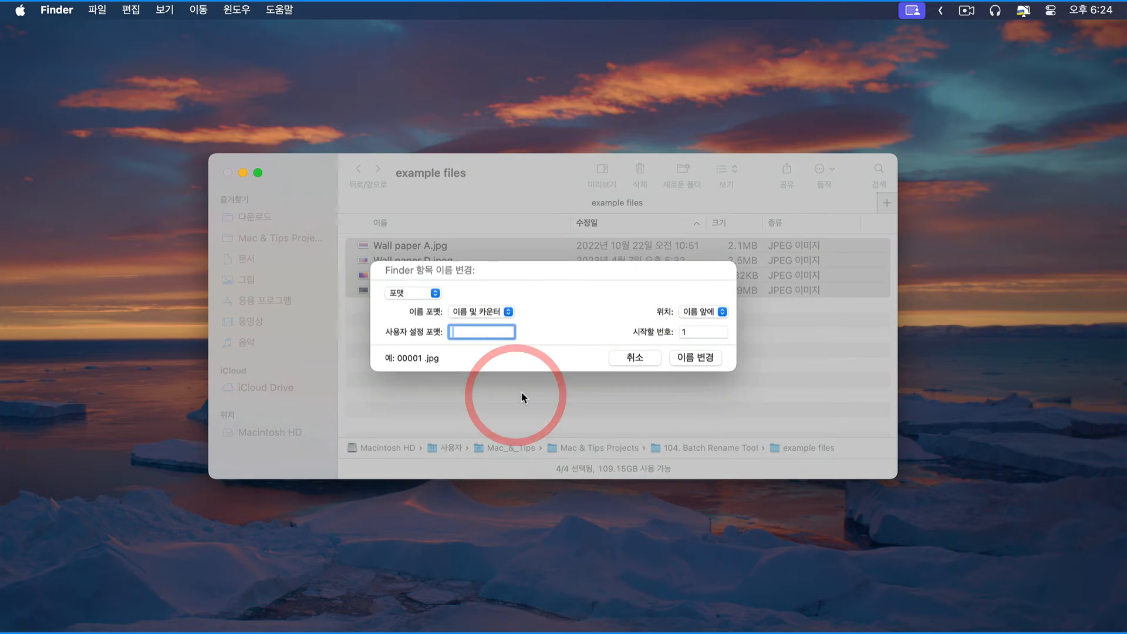
Step: Rename the four Wall paper files using 이름 및 카운터 with custom format 파일, the counter before the name, starting at 1
type("Wal")
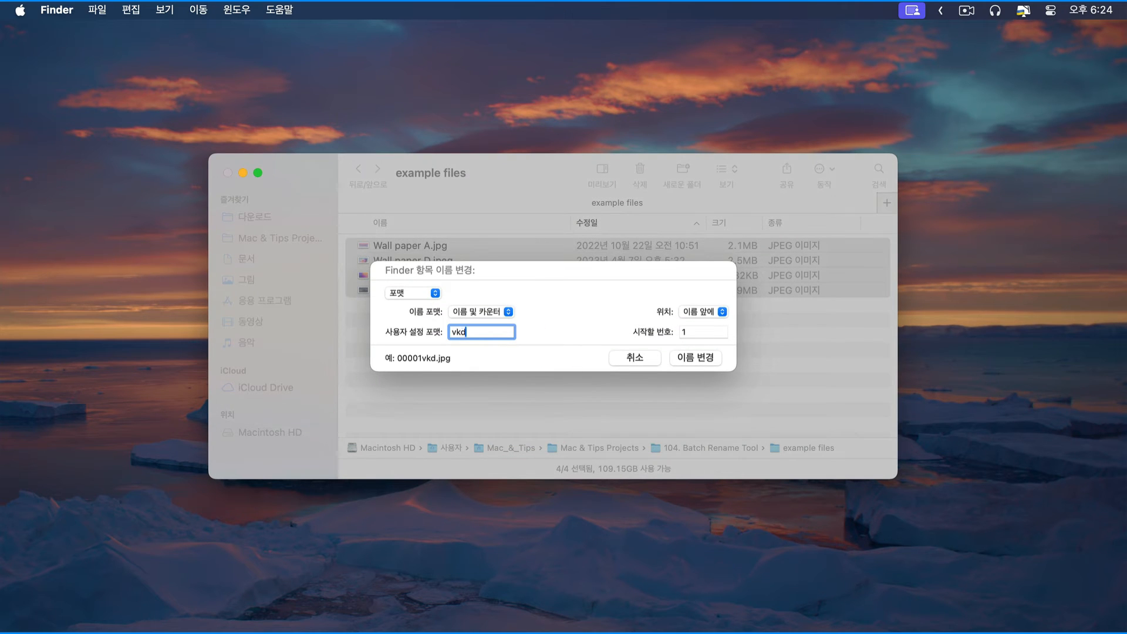
key("BackSpace")
key("BackSpace")
key("BackSpace")
left_click(706, 359)
left_click(512, 353)
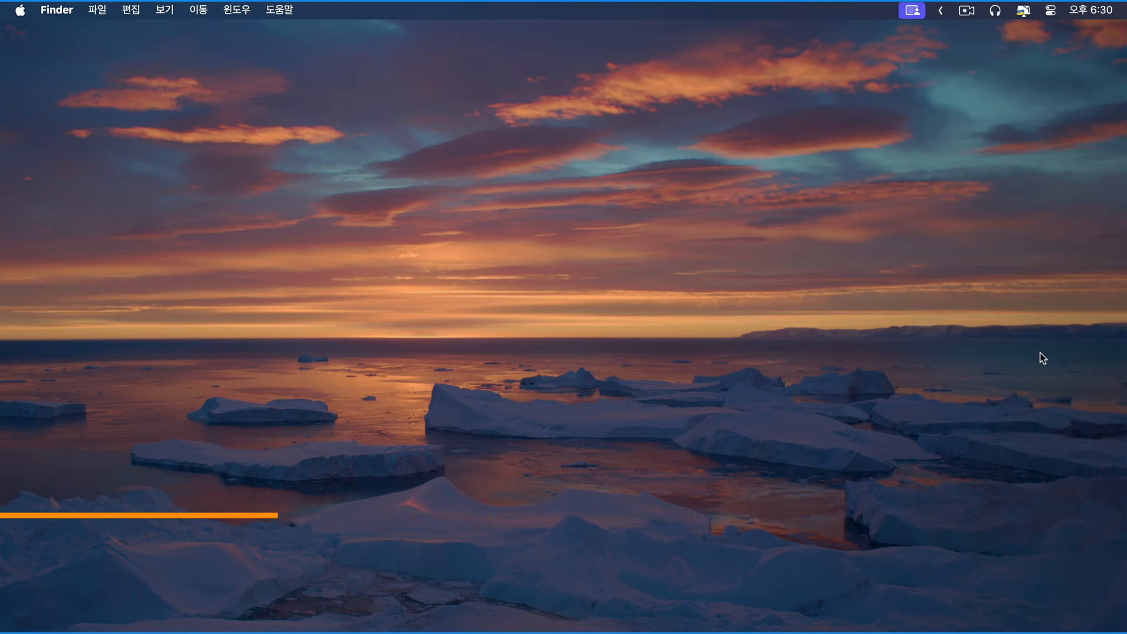
Step: Bring up the example files folder in Finder, select the four Wall paper files and open their batch rename dialog
mouse_move(188, 610)
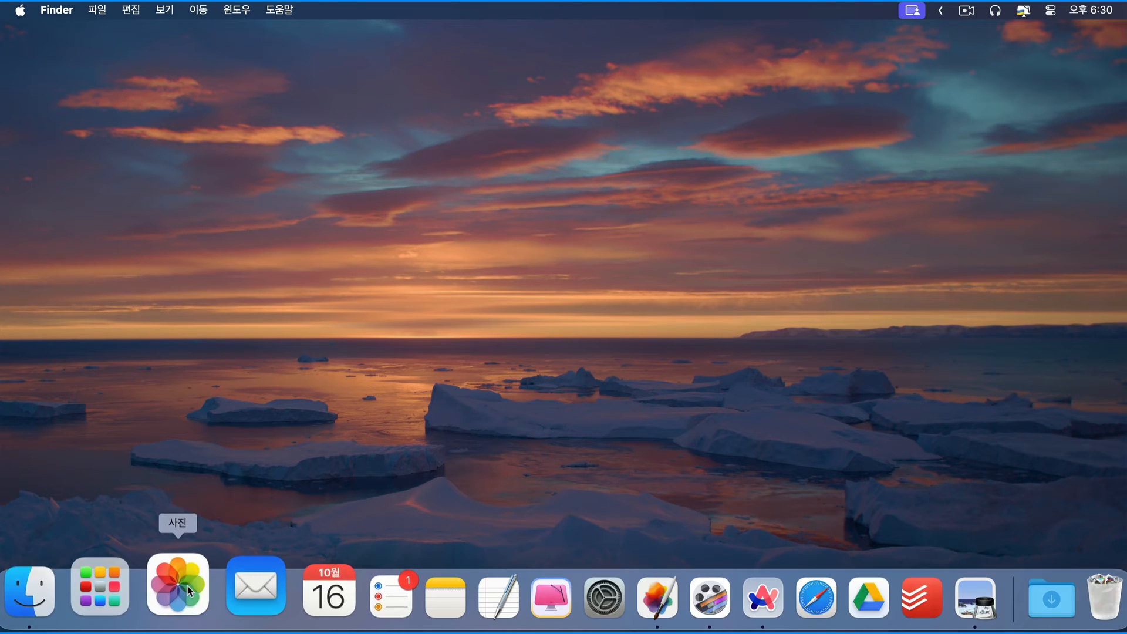
left_click(73, 596)
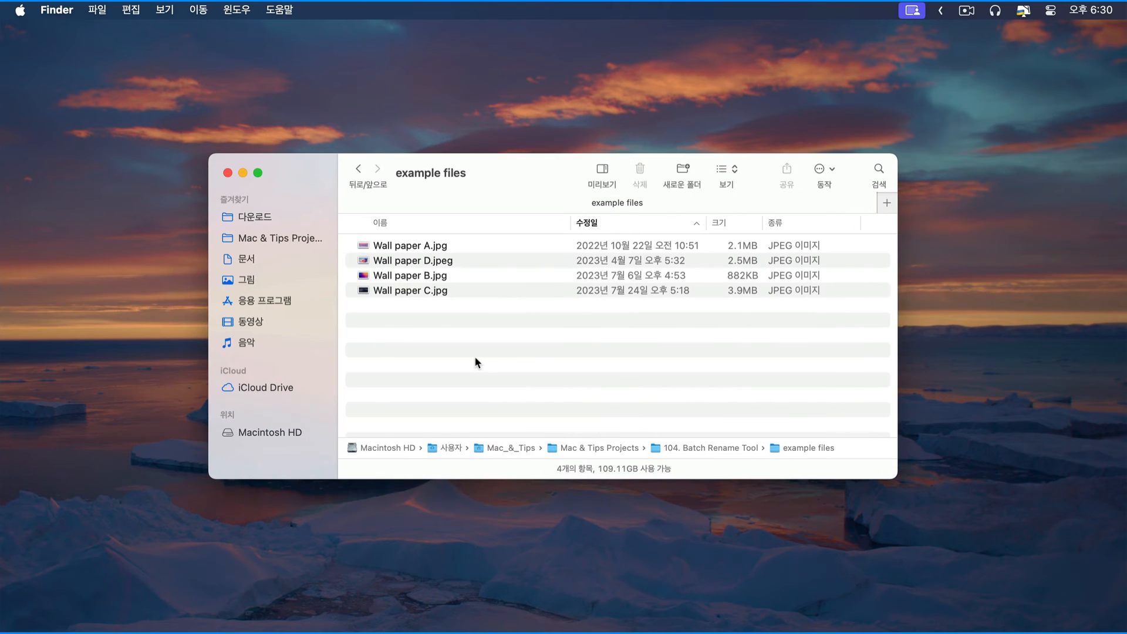
left_click(474, 356)
left_click_drag(435, 332, 424, 248)
right_click(424, 247)
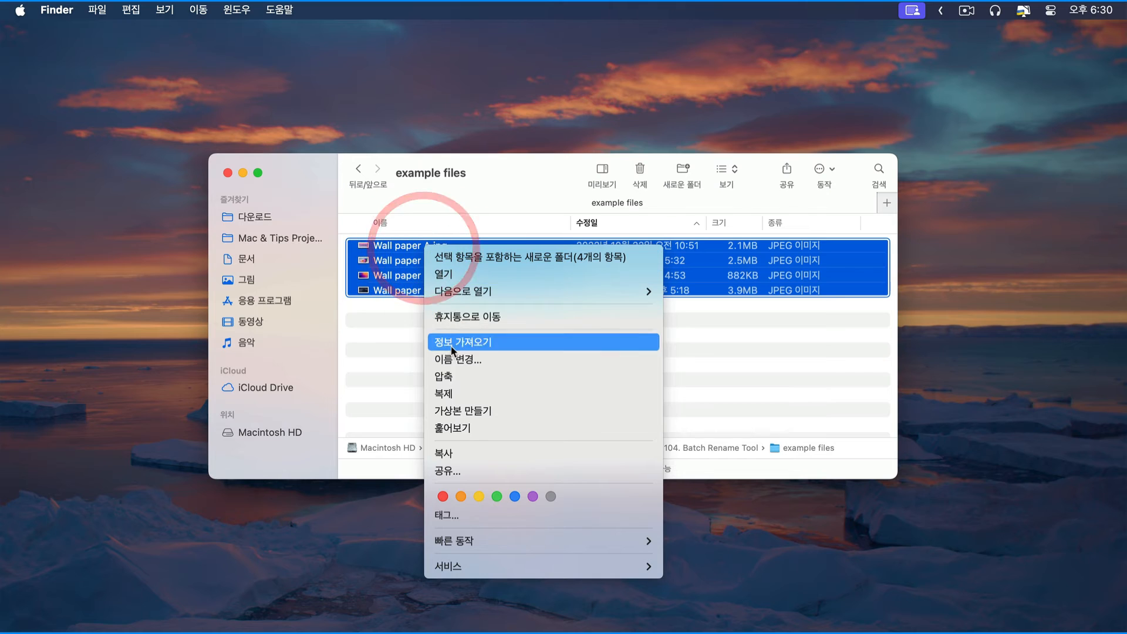
left_click(449, 357)
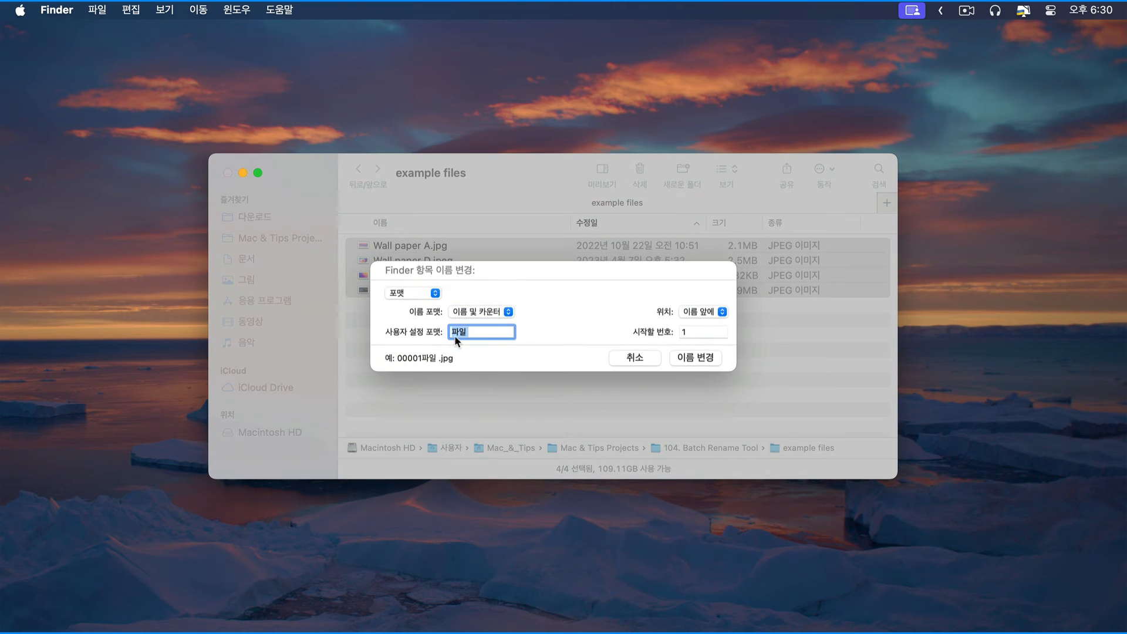
Step: Rename the files using the 이름 및 날짜 format with custom format 파일 and the date placed before the name
left_click(501, 317)
left_click(491, 327)
left_click(683, 364)
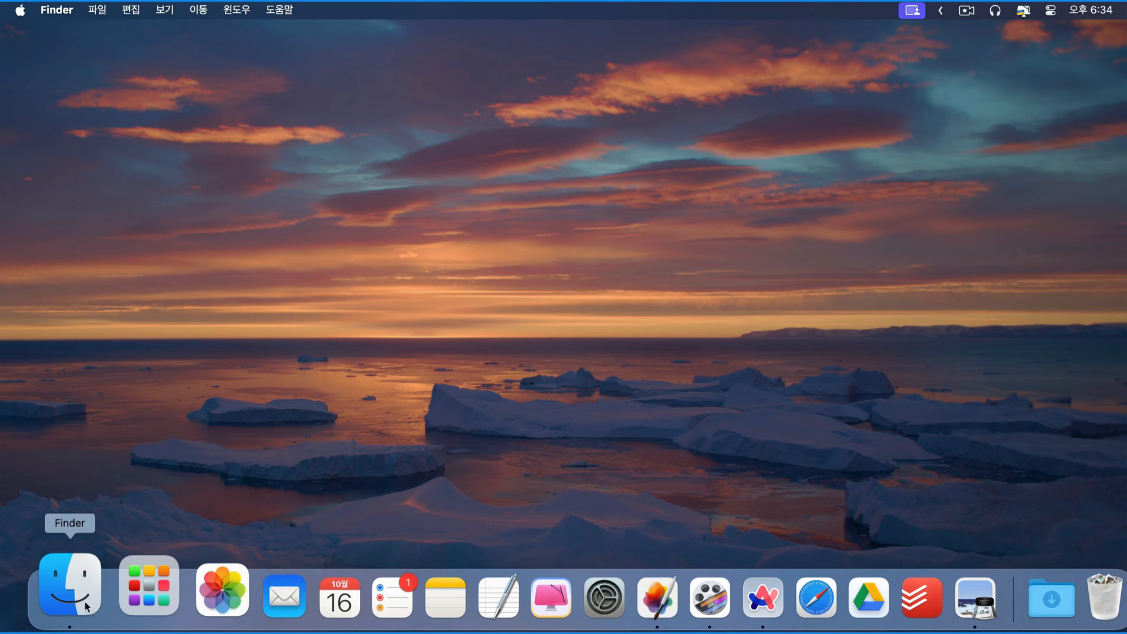
Step: Reopen the example files folder and start a batch rename of Wall paper A, B, C and D
left_click(66, 581)
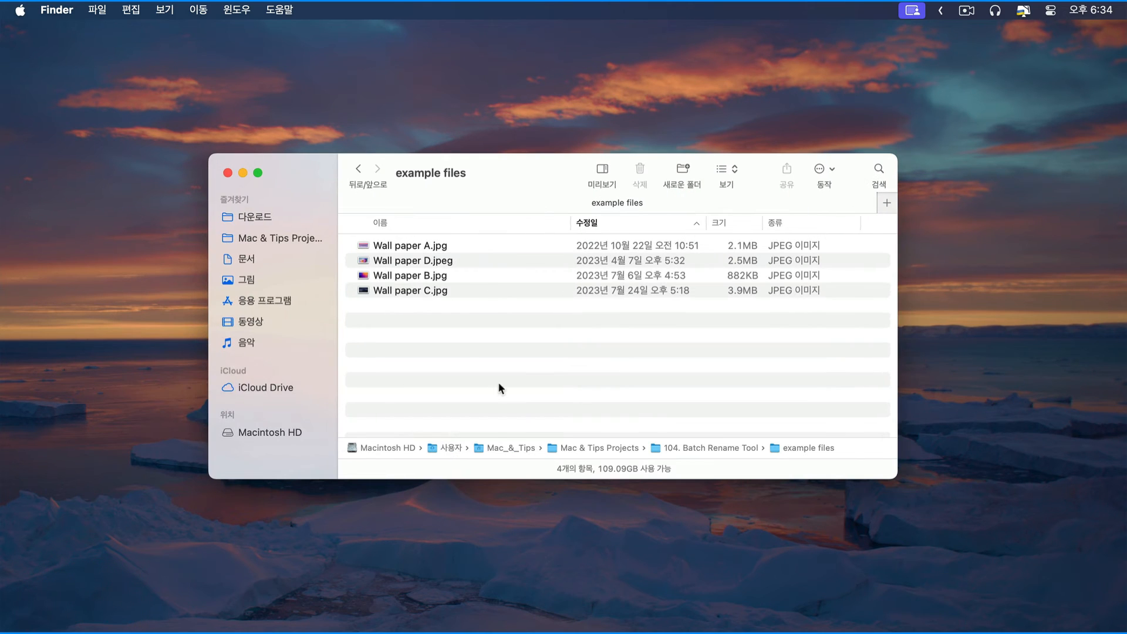
left_click(456, 336)
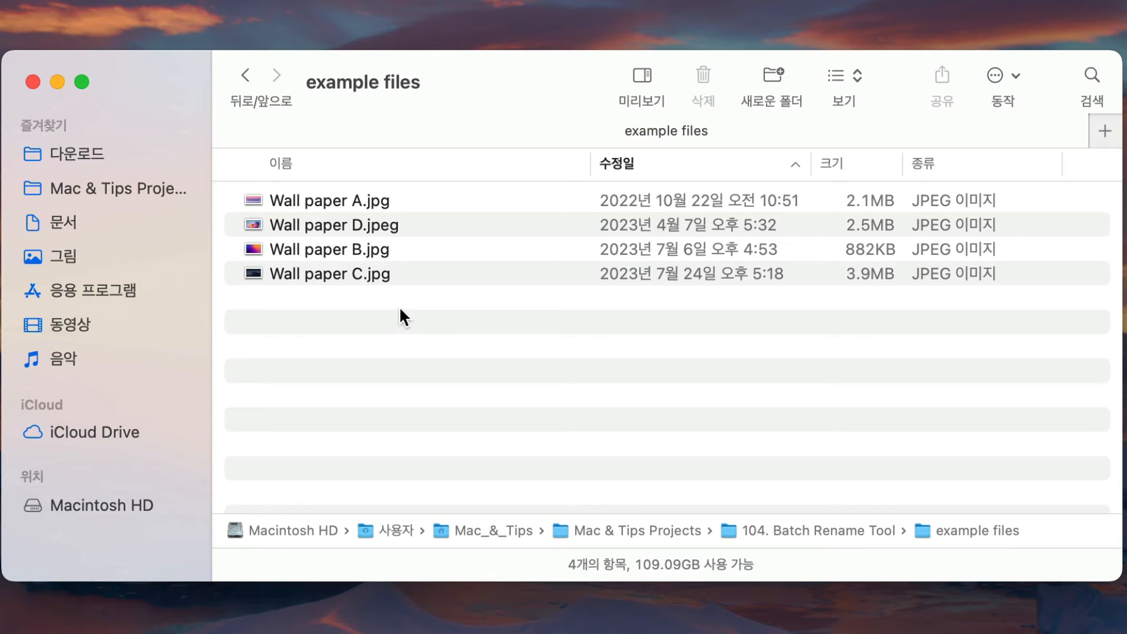
left_click_drag(399, 305, 430, 188)
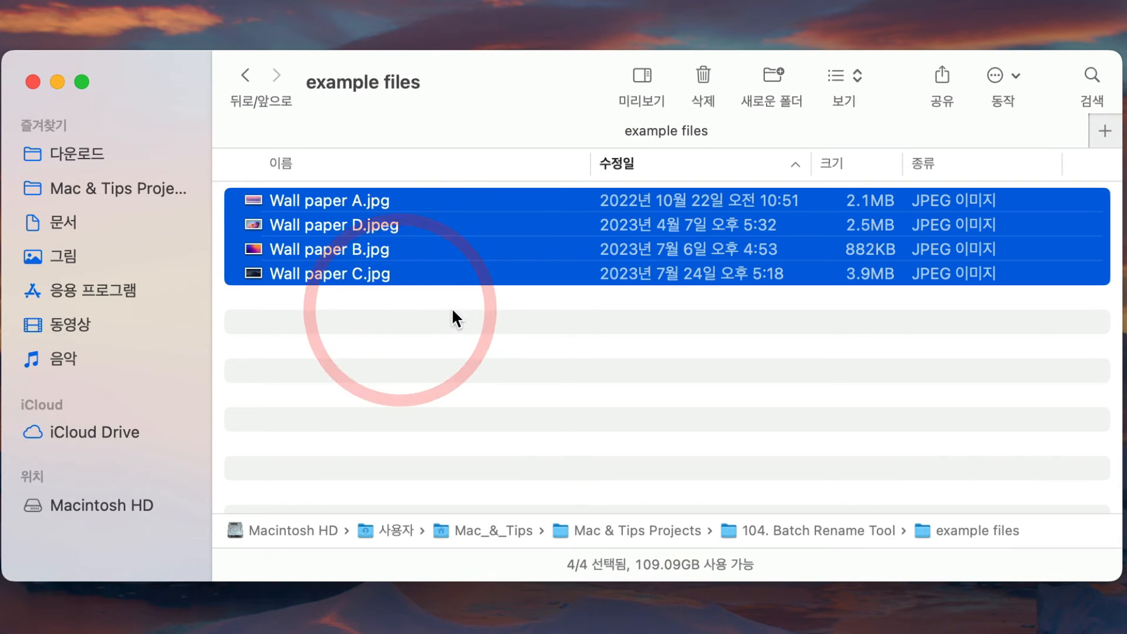
right_click(472, 254)
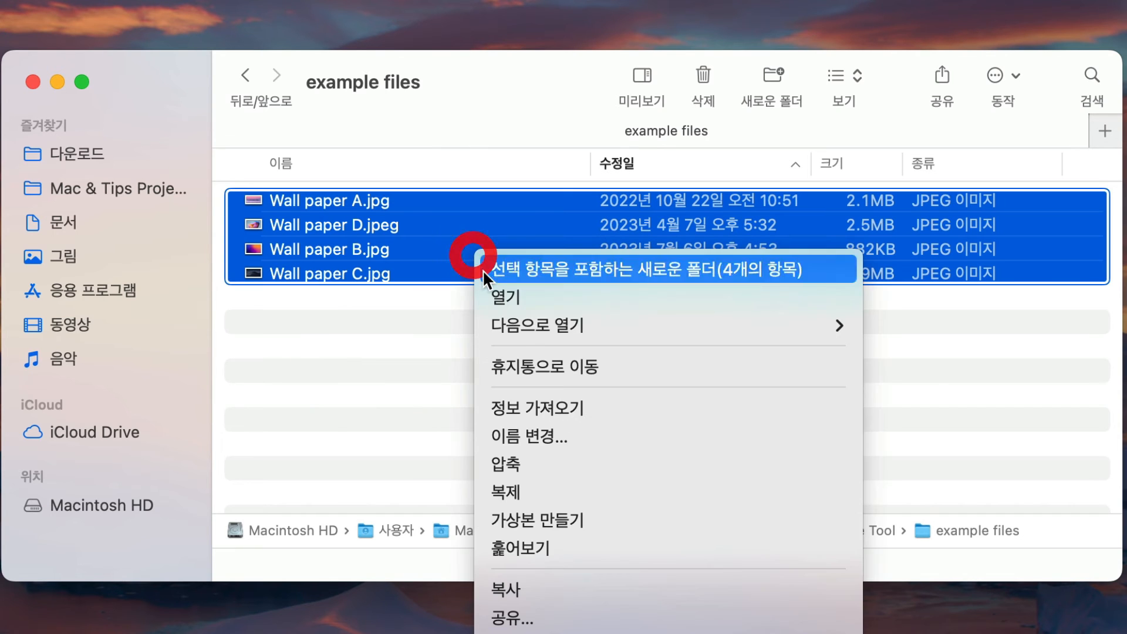
left_click(533, 442)
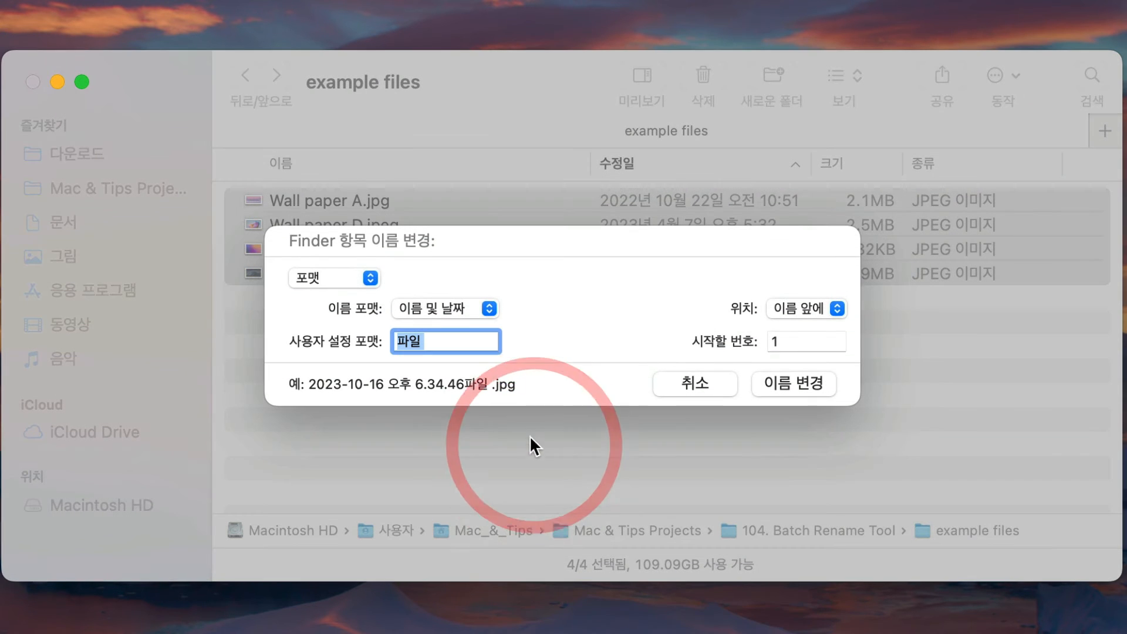
Step: Use 텍스트 대치 to replace .jpeg with .jpg in the selected file names
left_click(341, 286)
left_click(337, 225)
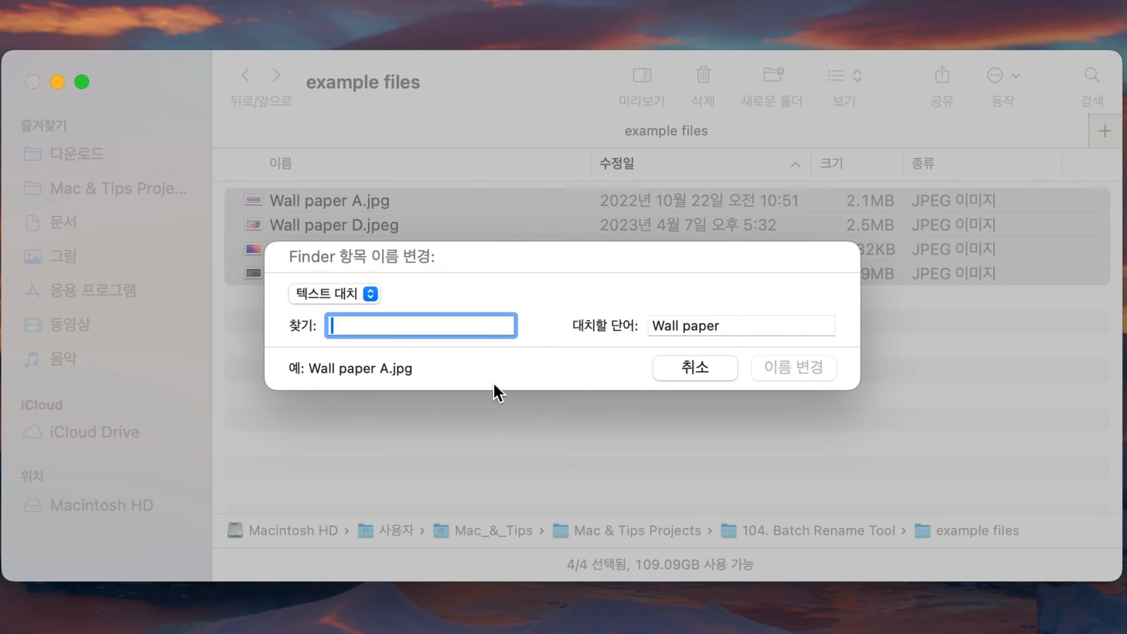
type(".jpeg")
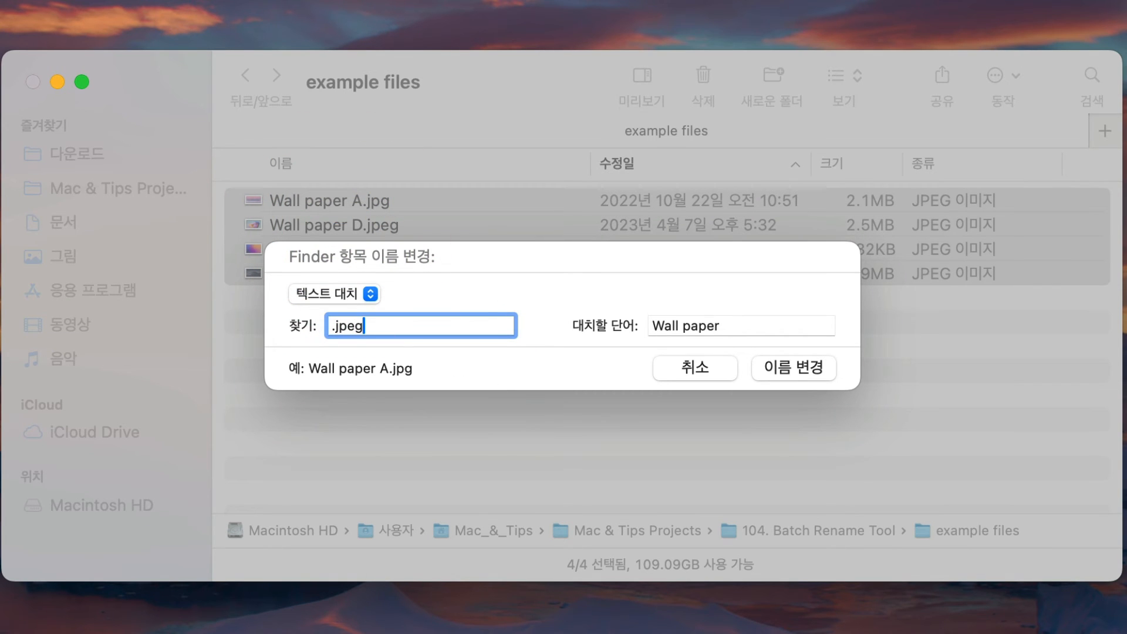
left_click_drag(738, 322, 633, 338)
type(".")
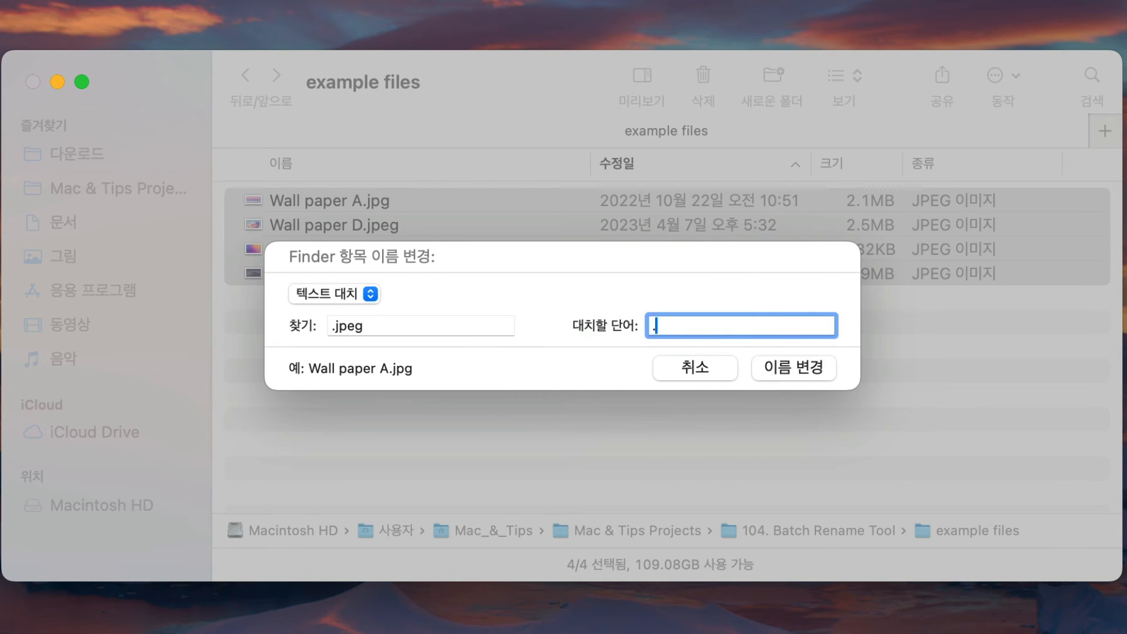
type("jpg")
left_click(784, 364)
left_click(462, 348)
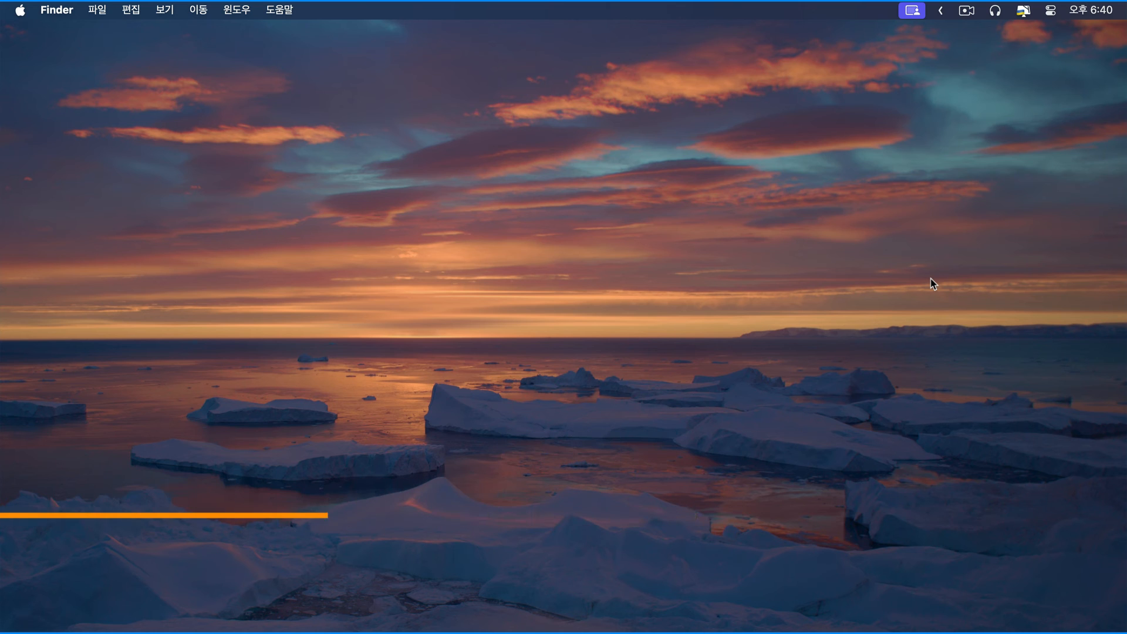
Step: Bring up the example files folder and open the batch rename dialog for both folders and the four Wall paper files
mouse_move(165, 610)
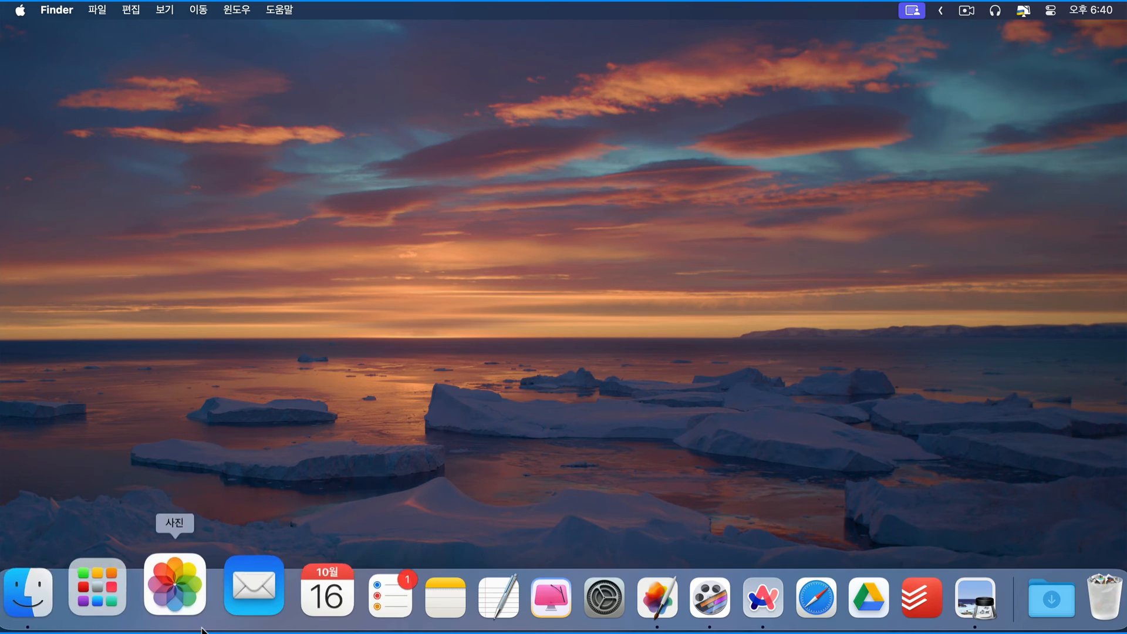
left_click(85, 604)
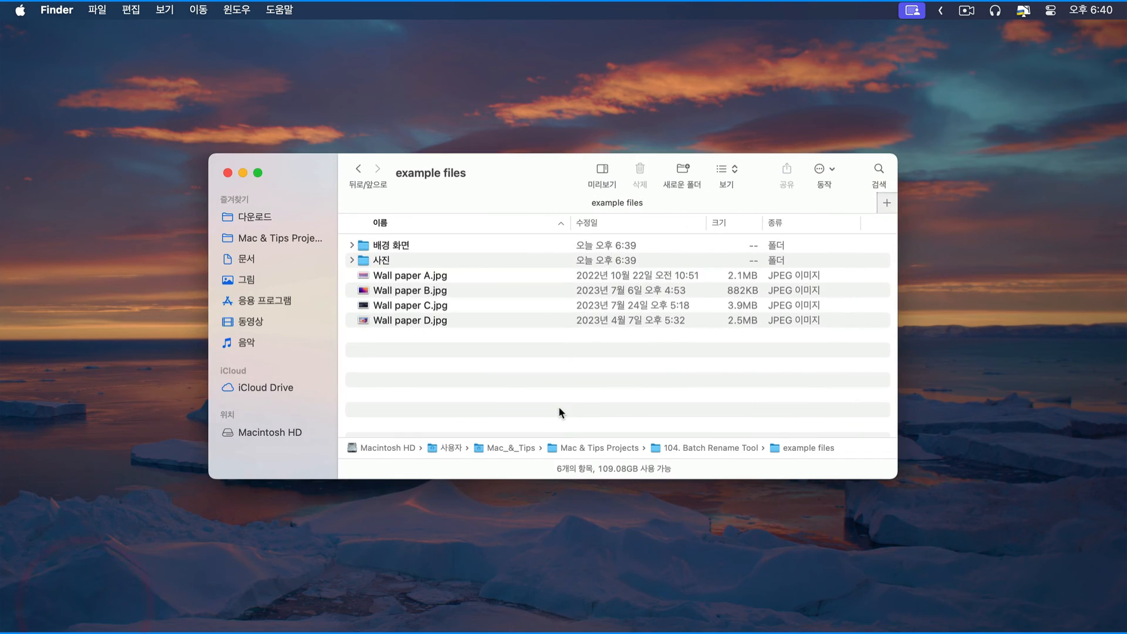
left_click_drag(420, 380, 419, 241)
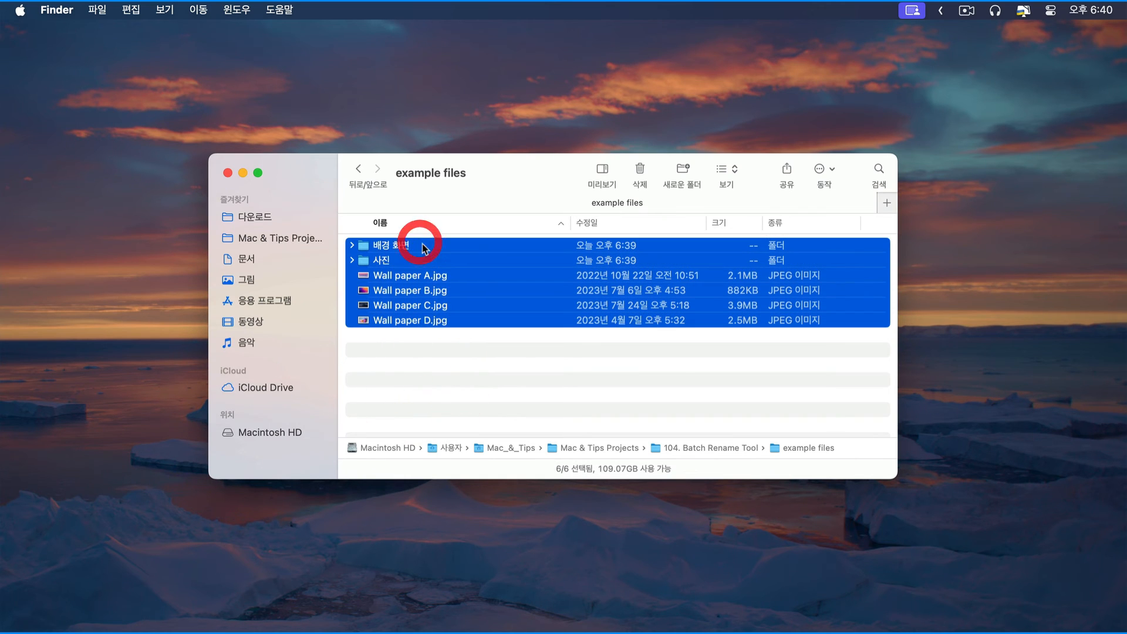
right_click(482, 274)
left_click(515, 385)
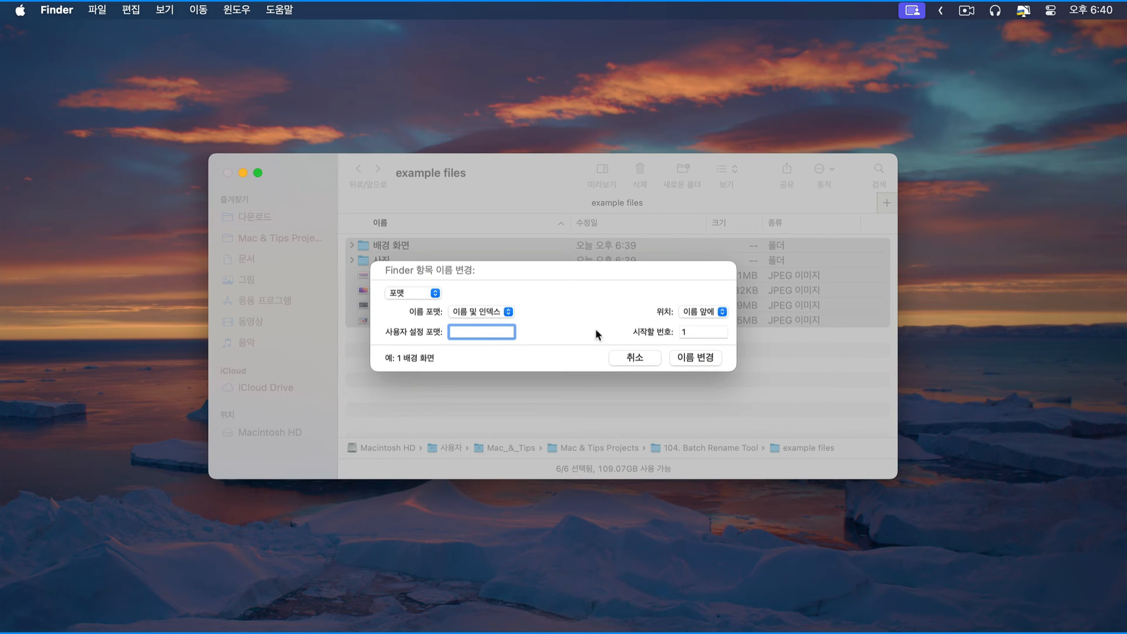
Step: Rename all six items using 이름 및 인덱스 with an empty custom format and the number after the name (이름 뒤에), starting at 1
left_click(703, 312)
left_click(702, 297)
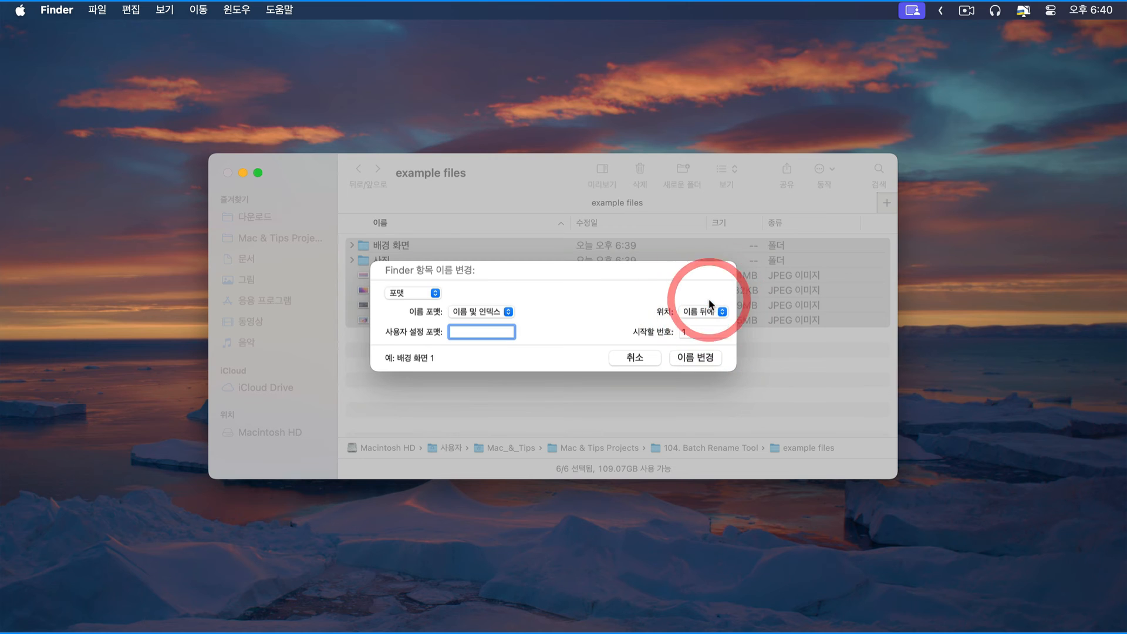
left_click(706, 359)
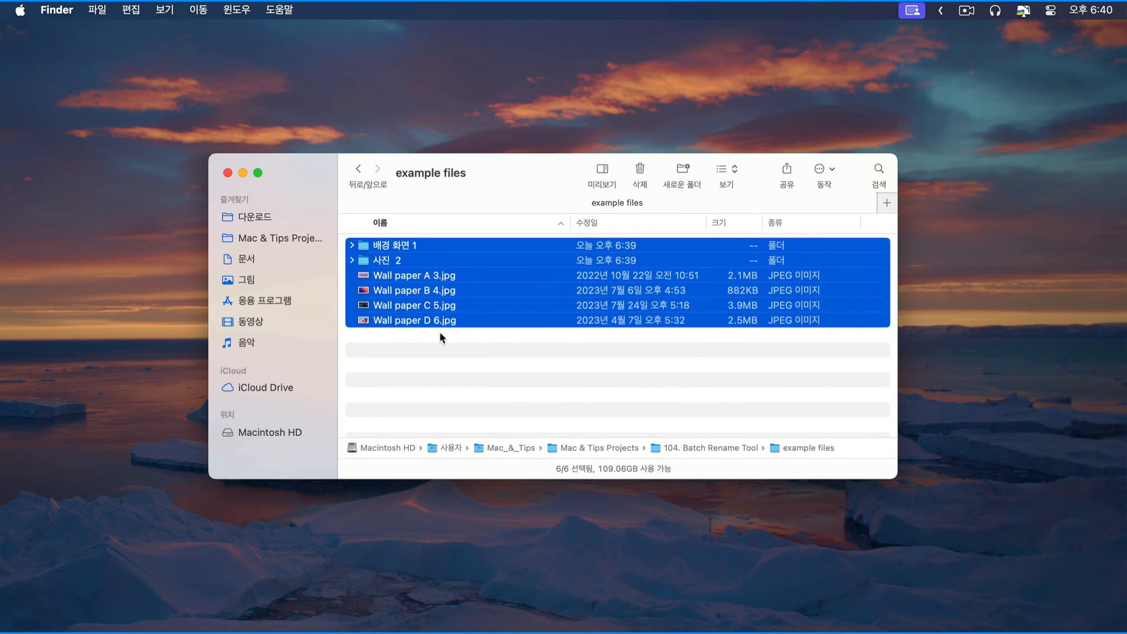
left_click(459, 375)
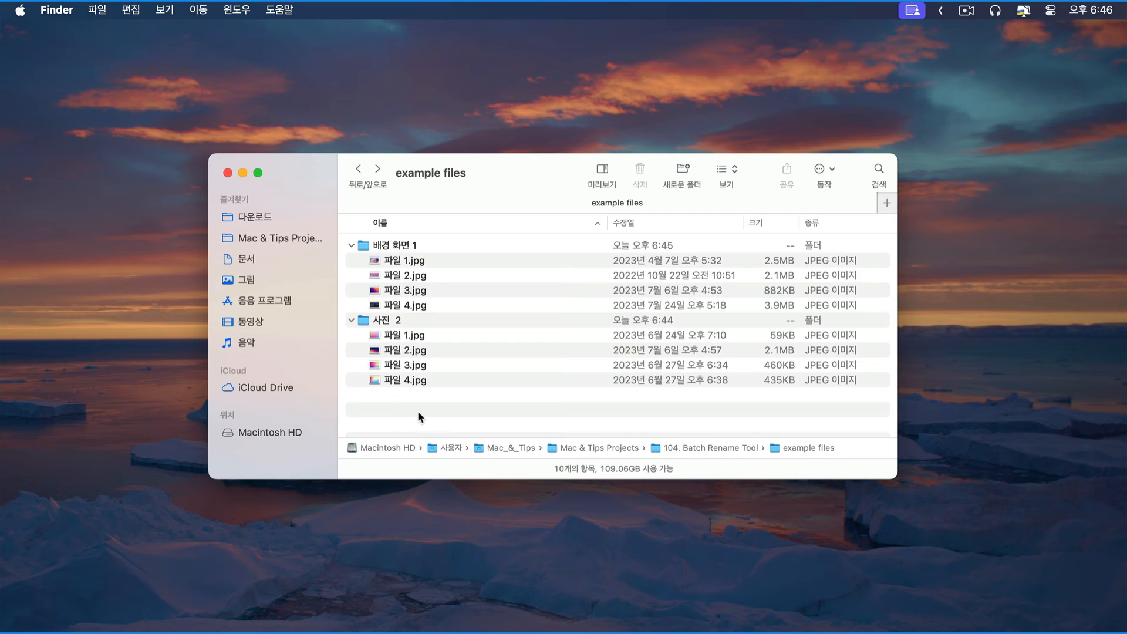
Step: Select only the eight images inside 배경 화면 1 and 사진 2, excluding the folders, and open their batch rename dialog
left_click_drag(417, 411, 451, 253)
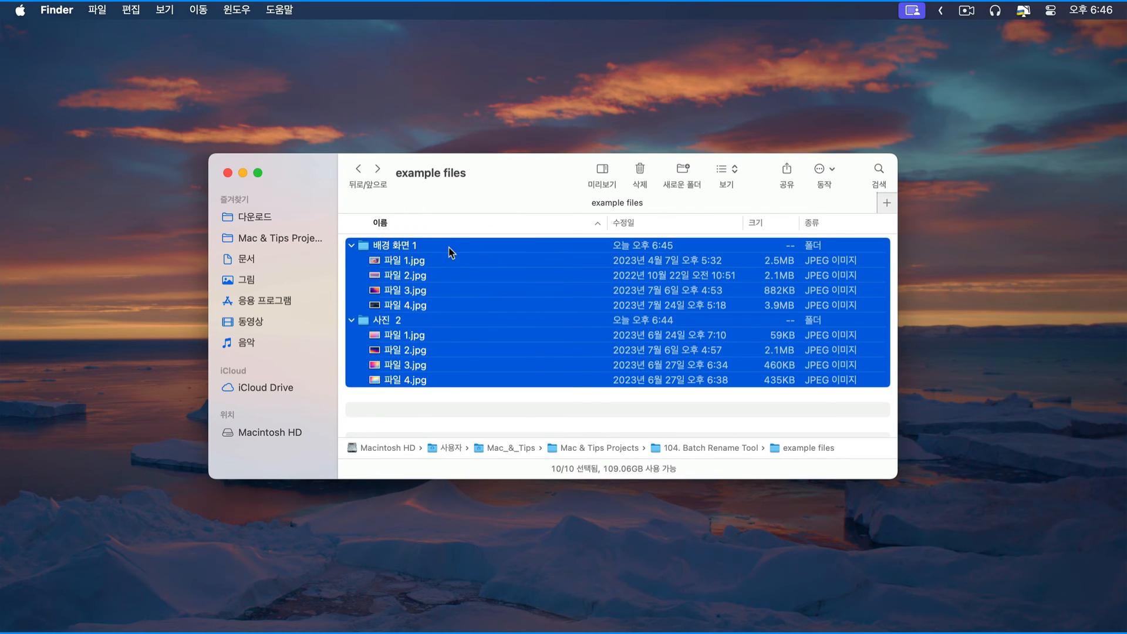
left_click(438, 246, "super")
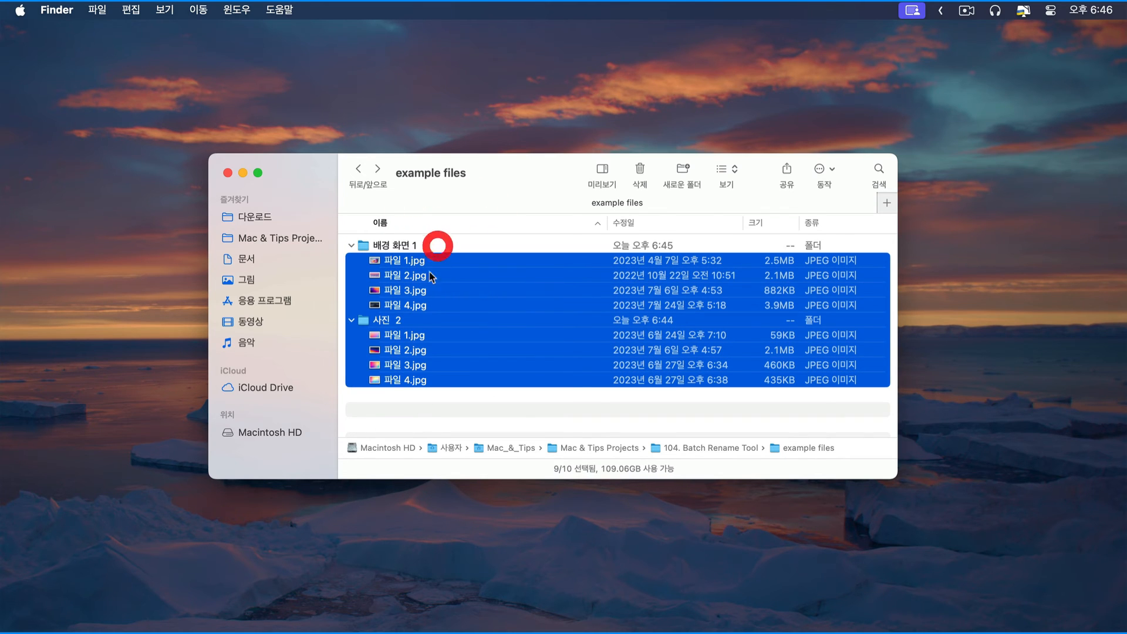
left_click(417, 322, "super")
right_click(461, 296)
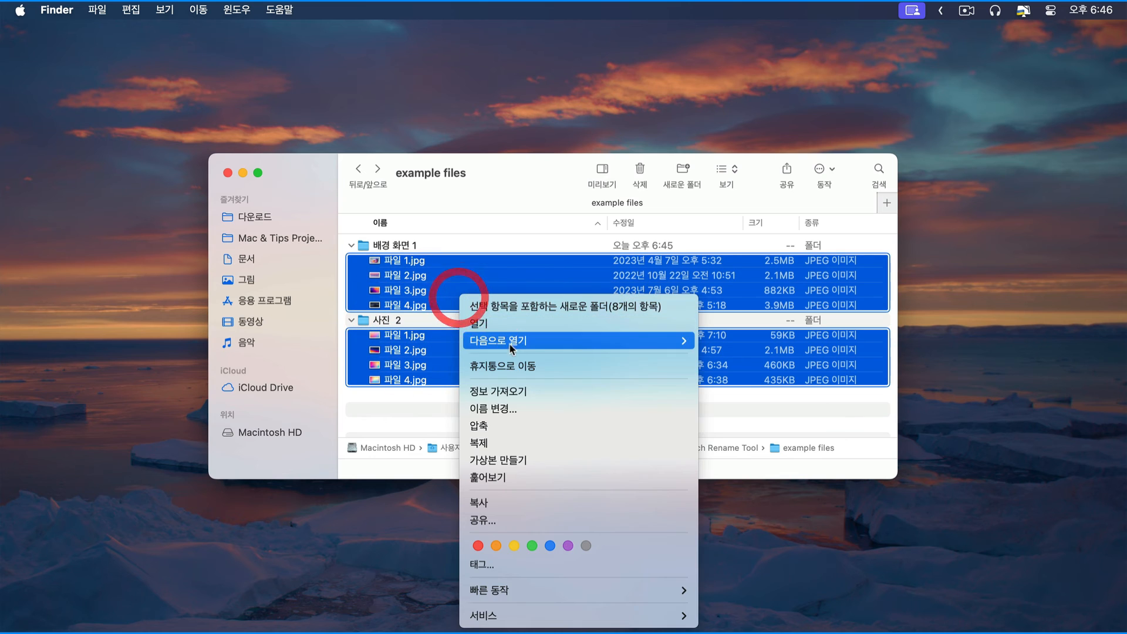
left_click(495, 408)
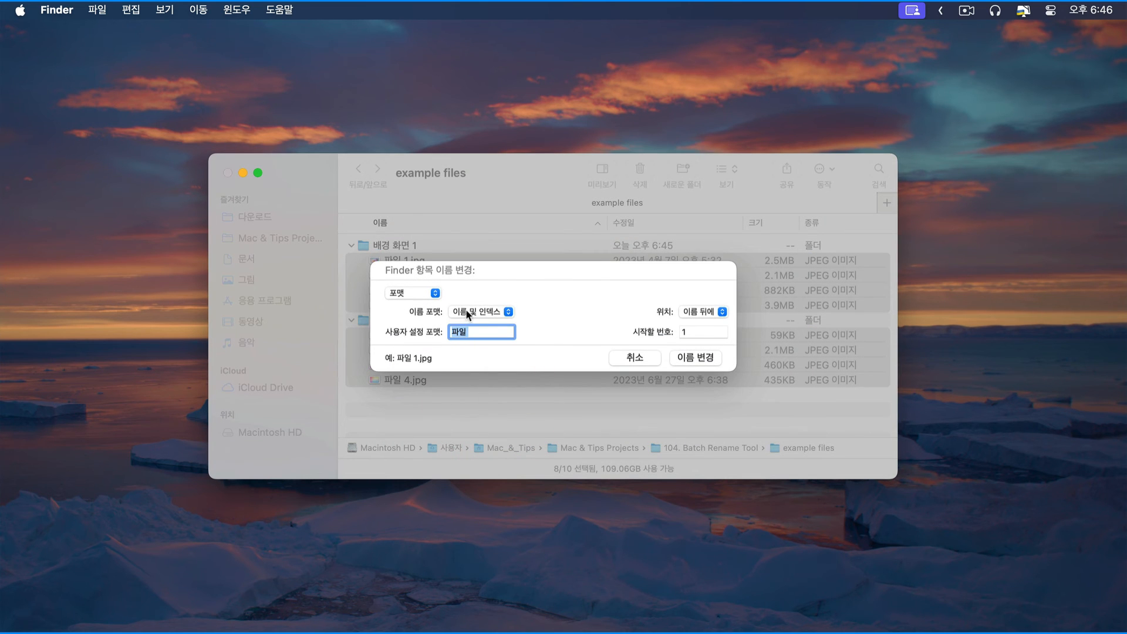
Step: Use 텍스트 대치 to replace 파일 with 배경화면 in the eight image names
left_click(470, 311)
left_click(428, 298)
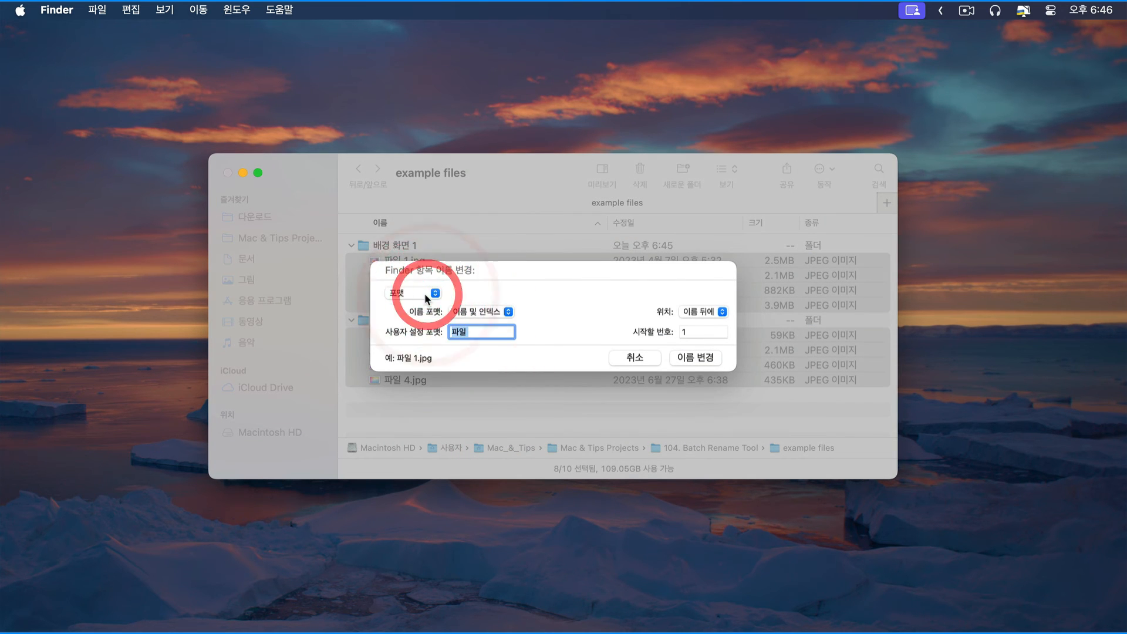
left_click(435, 293)
left_click(417, 265)
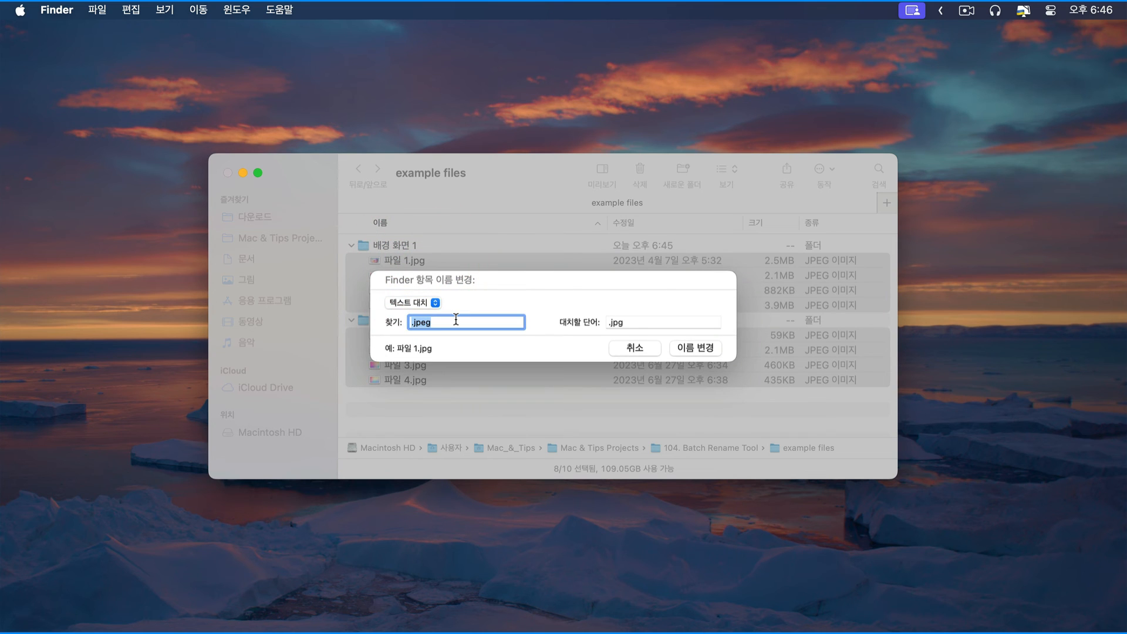
type("vkdl")
key("BackSpace")
type("파일")
left_click_drag(633, 323, 600, 324)
type("배경화면")
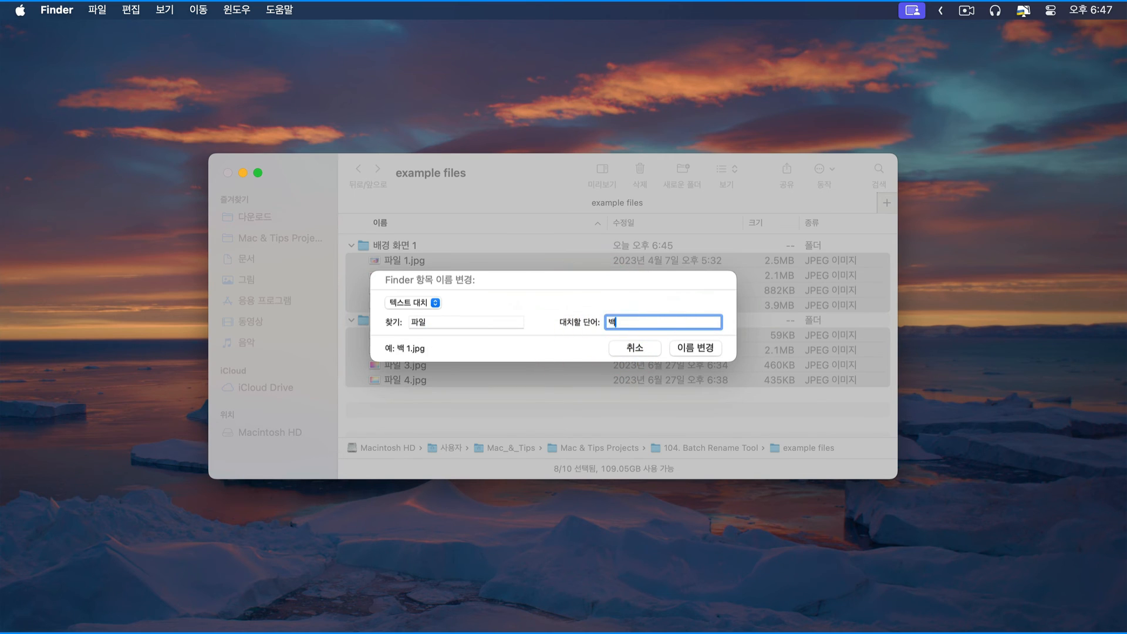
left_click(694, 355)
left_click(480, 403)
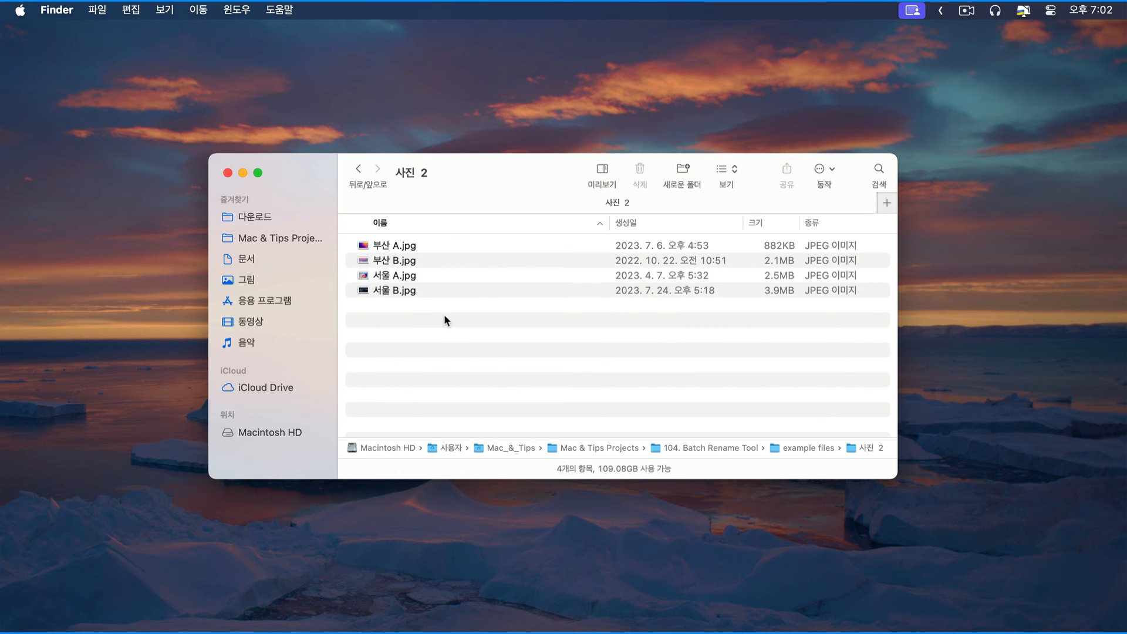
Step: Open the batch rename dialog for the four 부산 and 서울 images in the 사진 2 folder and choose 텍스트 대치
left_click_drag(444, 315, 449, 248)
right_click(450, 258)
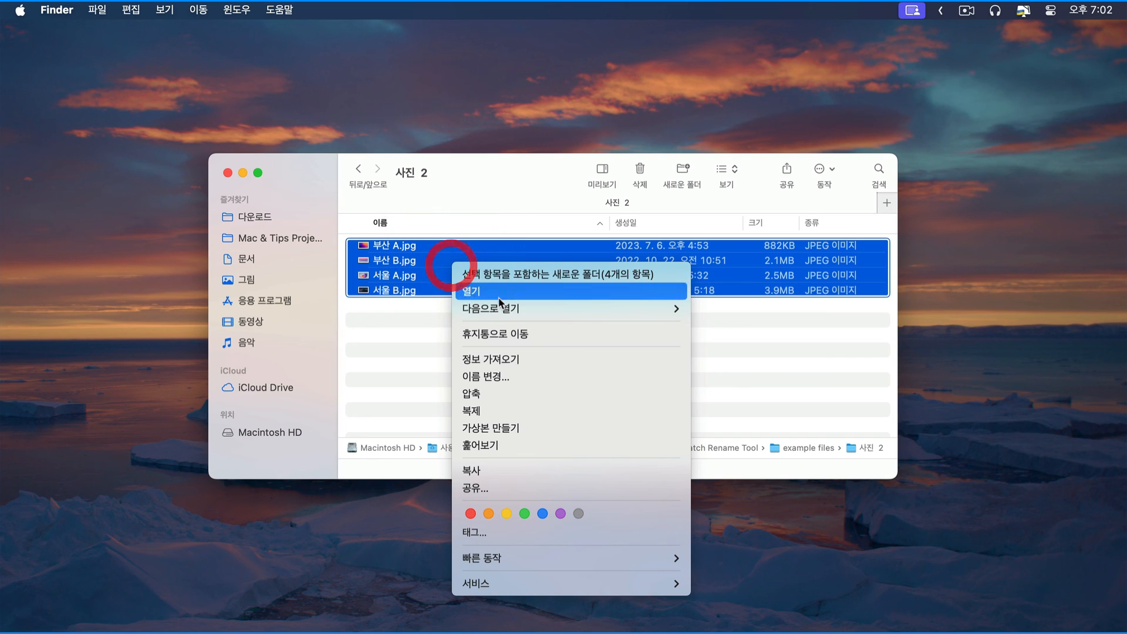
left_click(492, 376)
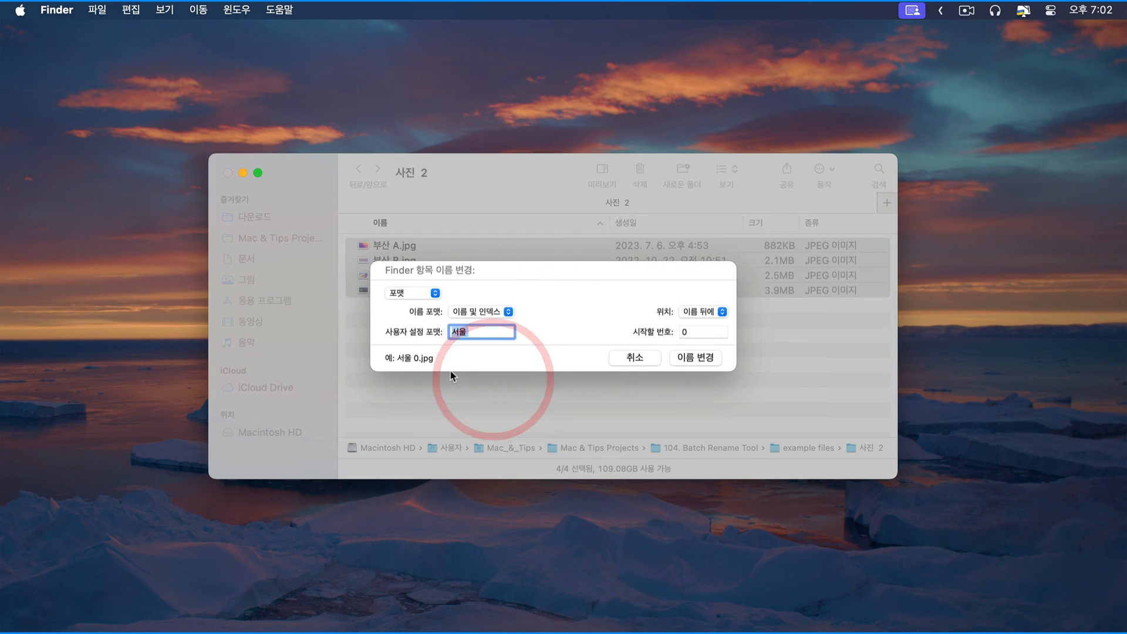
left_click(404, 293)
left_click(412, 269)
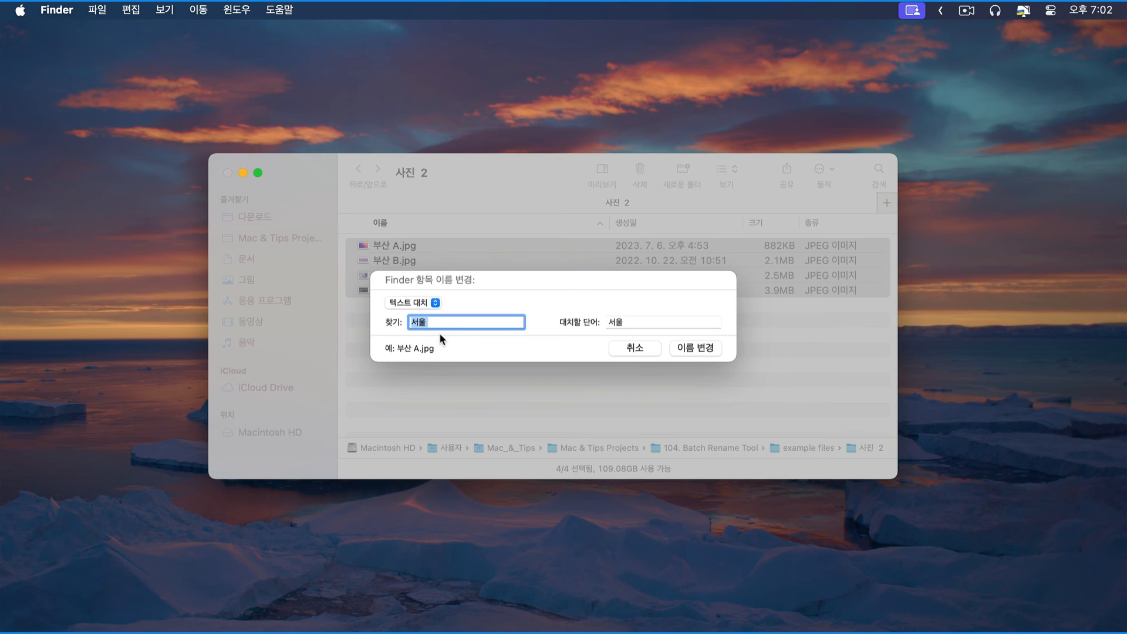
Step: Try to replace 부산 and its trailing space with 서울 in the four selected image names
type("qntk")
key("BackSpace")
key("BackSpace")
type("부산")
left_click(640, 323)
key("BackSpace")
key("BackSpace")
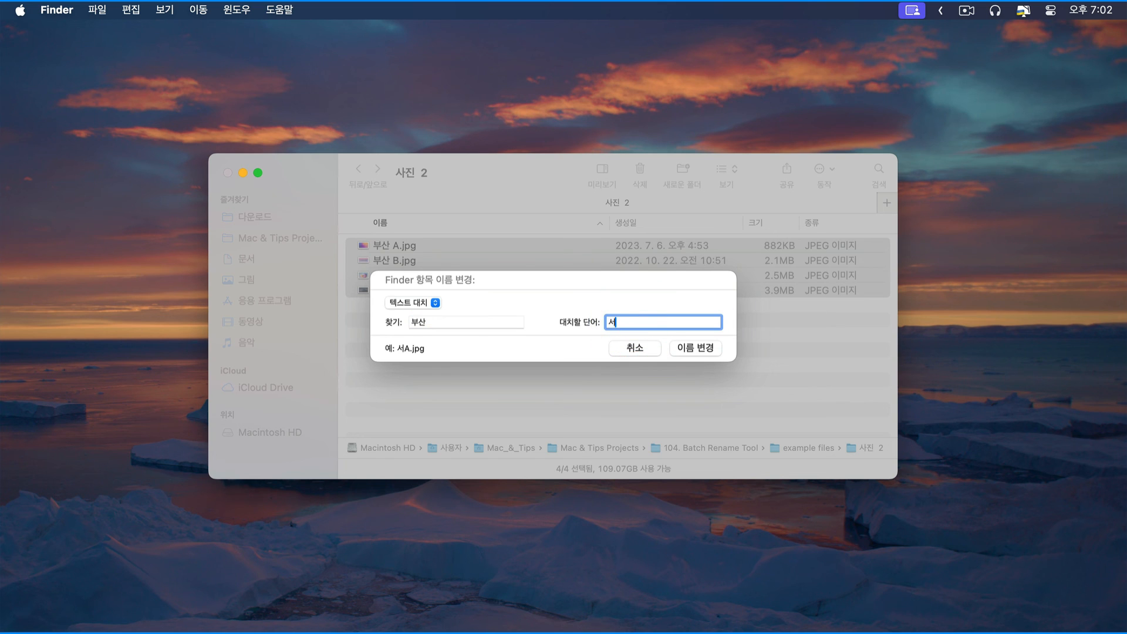
type("서울")
left_click(694, 350)
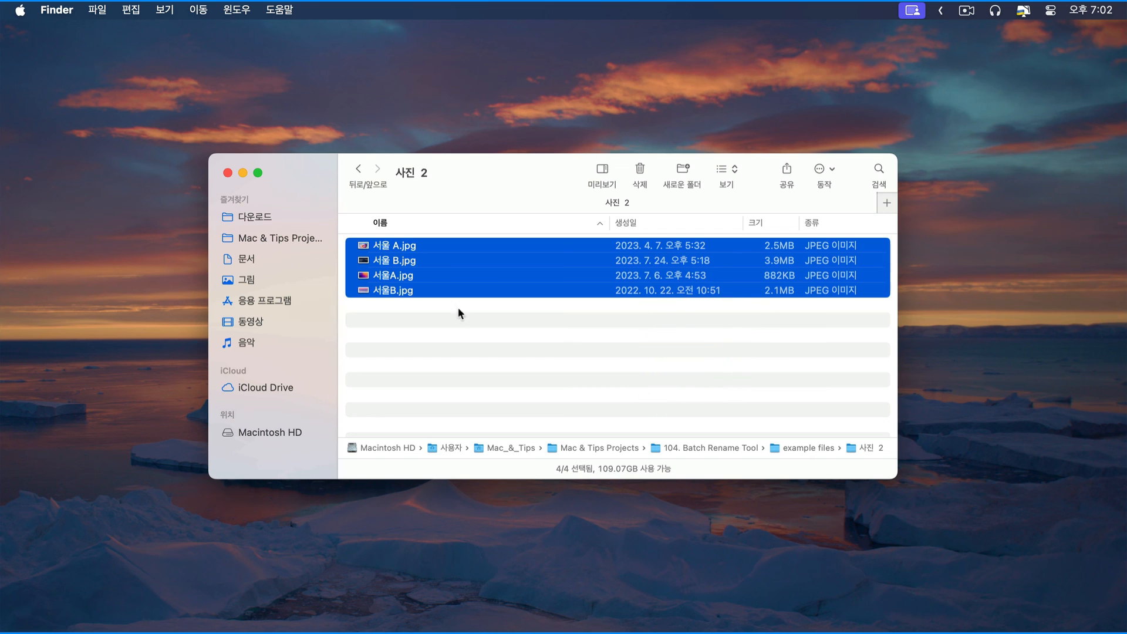
left_click(410, 307)
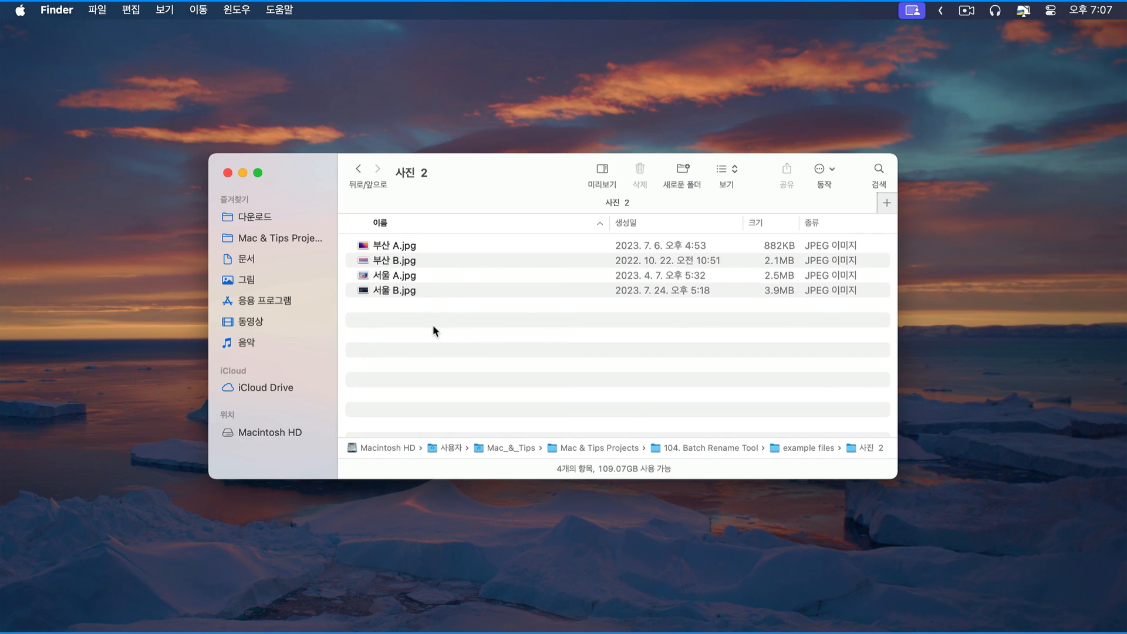
Step: Batch rename all four images in the 사진 2 folder using 텍스트 대치, replacing 부산 with 서울
left_click_drag(432, 325, 437, 251)
right_click(437, 253)
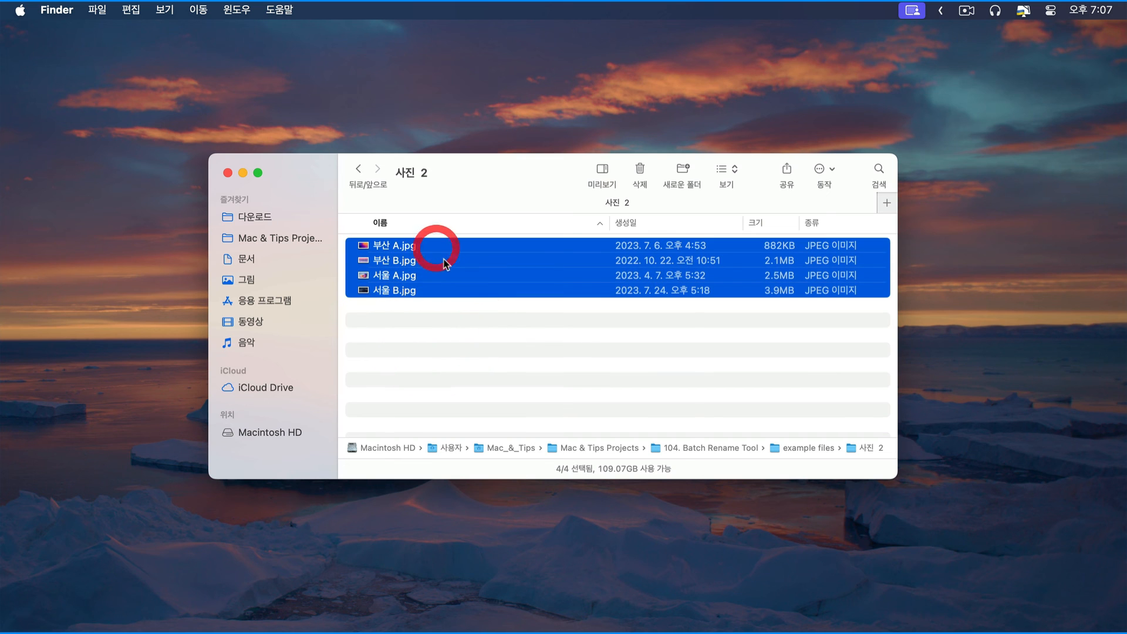
left_click(491, 373)
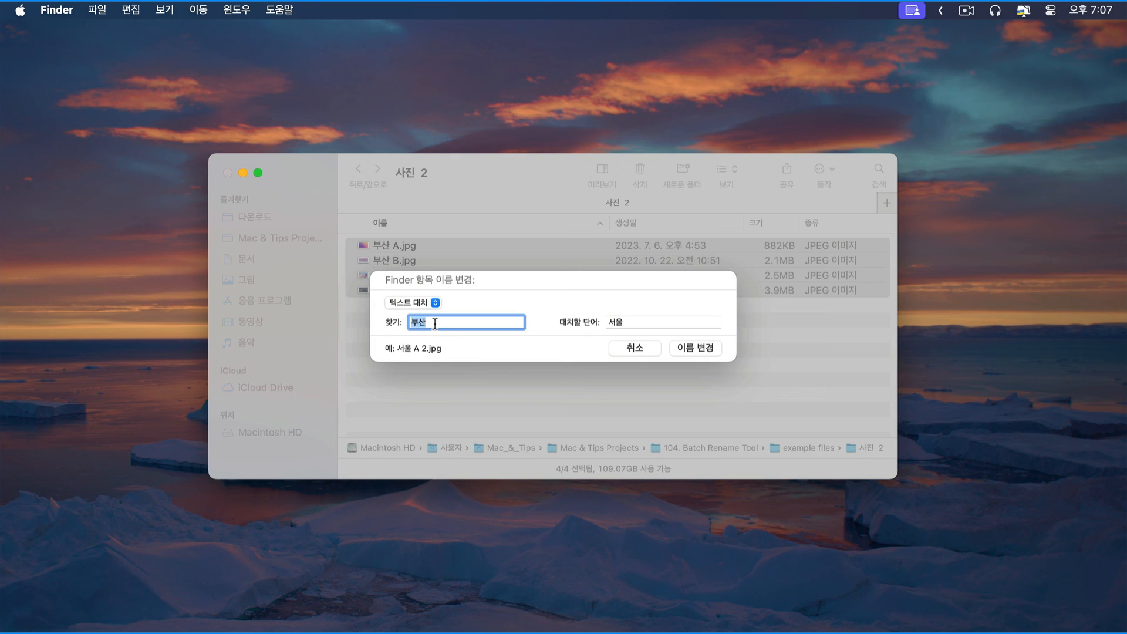
left_click(626, 323)
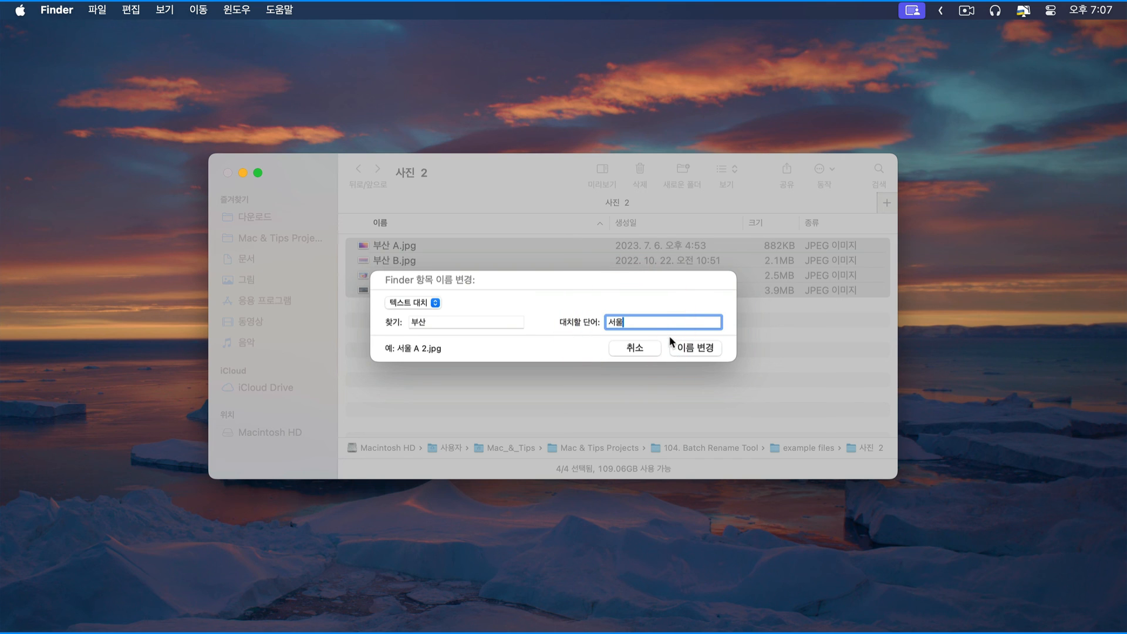
left_click(684, 350)
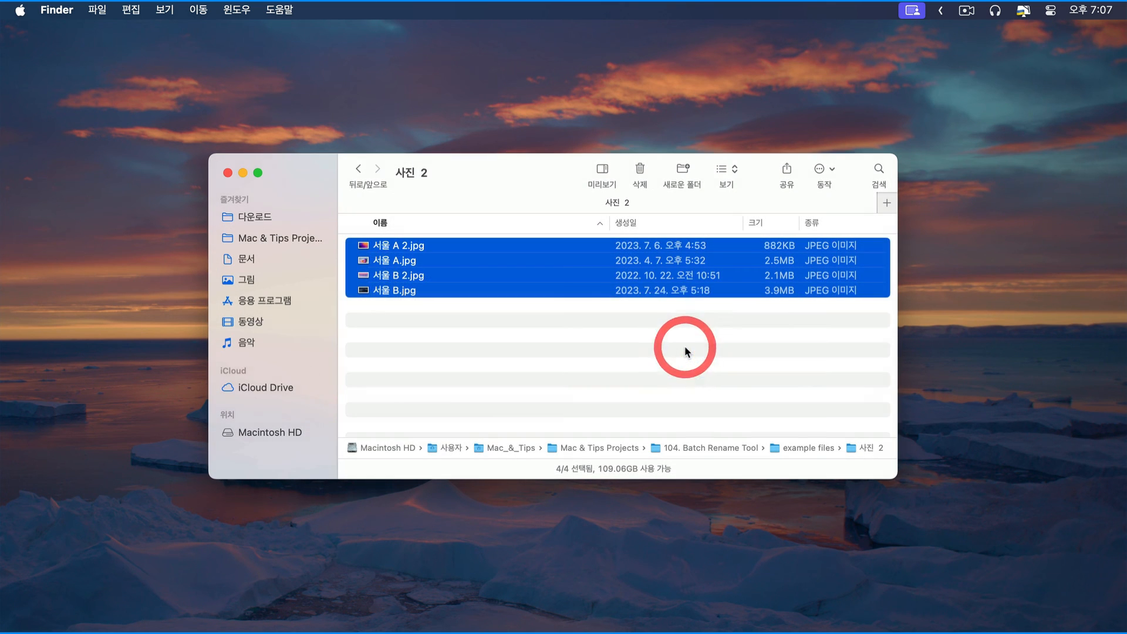
left_click(475, 349)
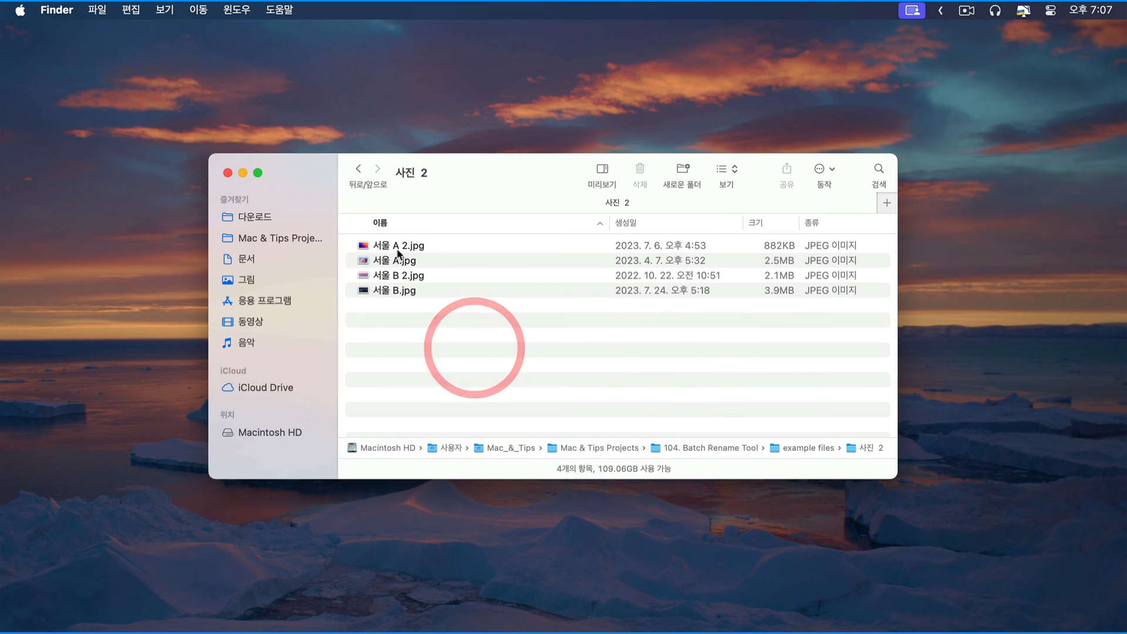